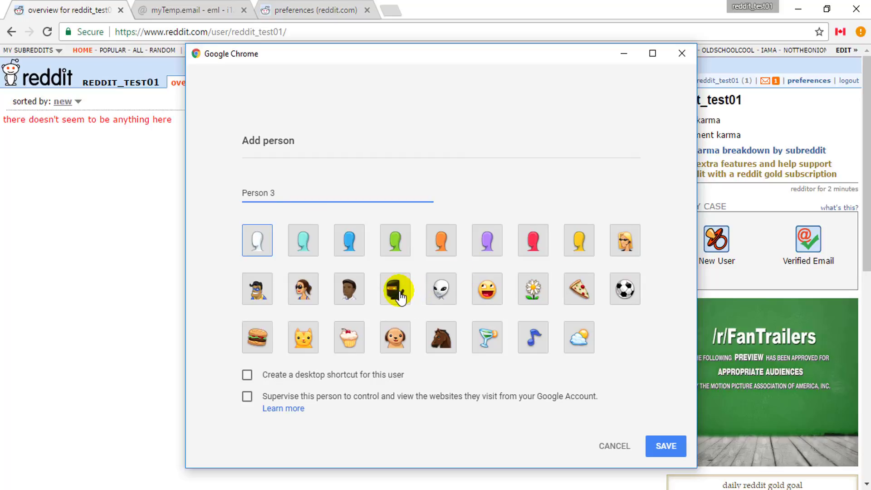
- Create the new browser profile Person 3 with the dark-haired man in a suit as its avatar
click(344, 287)
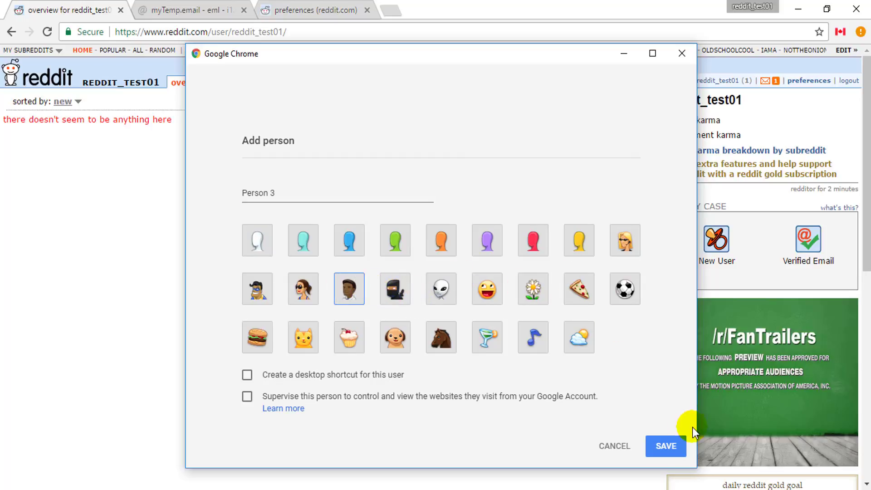
click(666, 447)
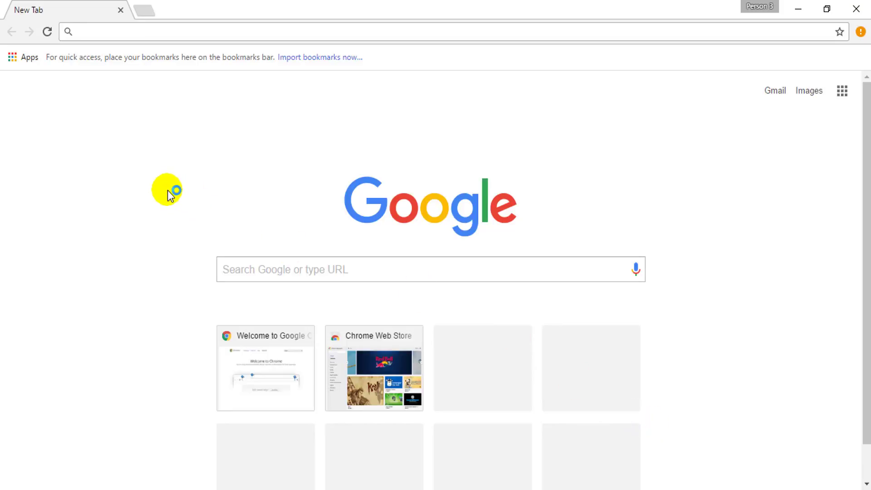
- Open the browser's extensions page in the new profile and go from there to the Chrome Web Store's extensions
click(860, 31)
click(667, 298)
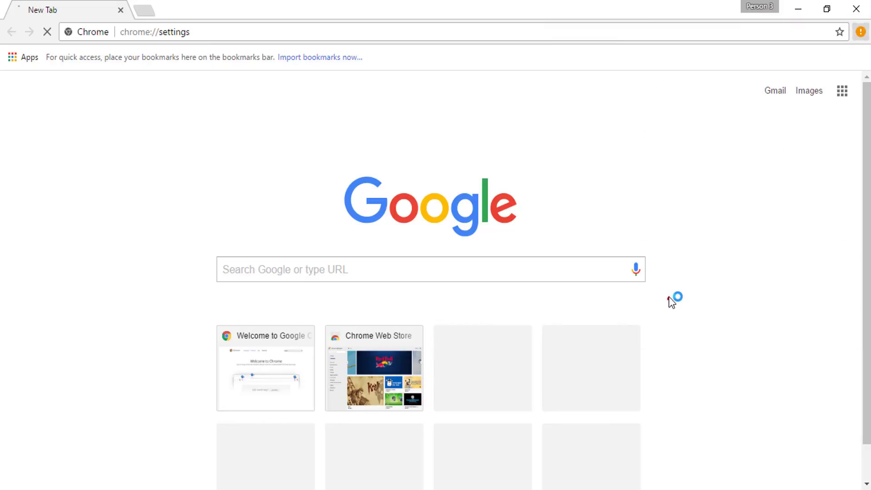
click(39, 93)
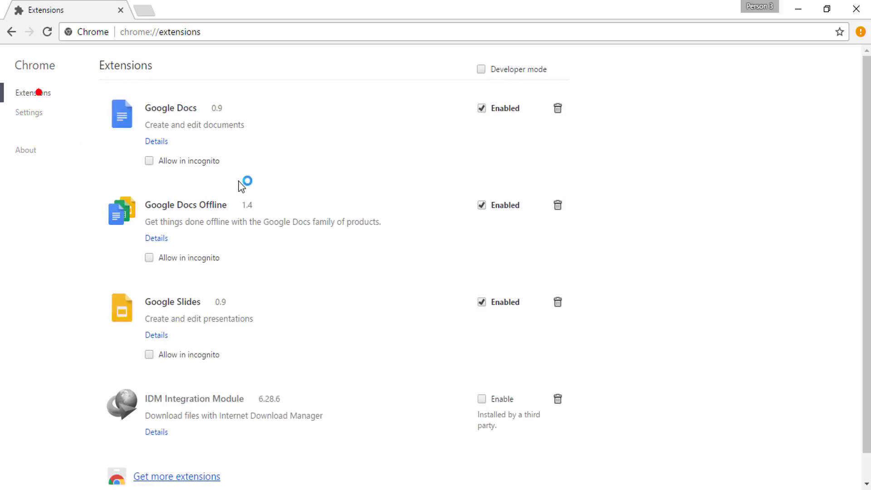
scroll(263, 290, down, 1)
scroll(191, 449, down, 1)
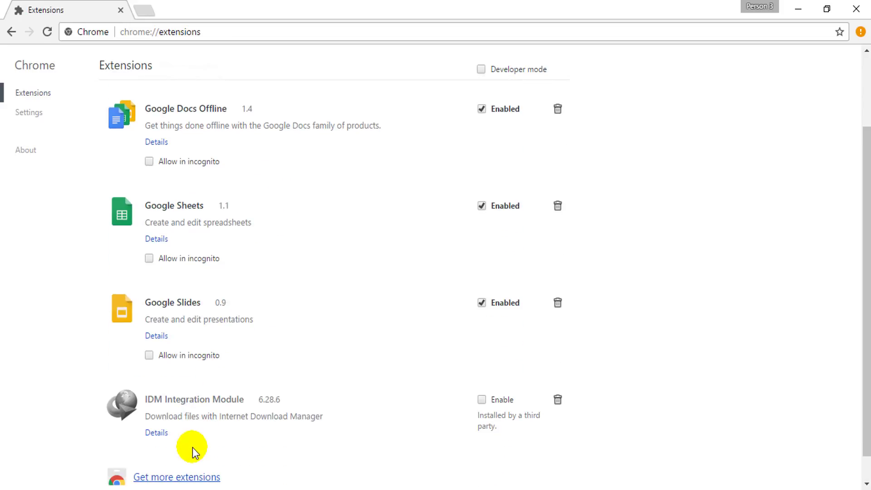
scroll(178, 473, up, 1)
scroll(176, 469, down, 1)
scroll(178, 472, down, 2)
click(167, 447)
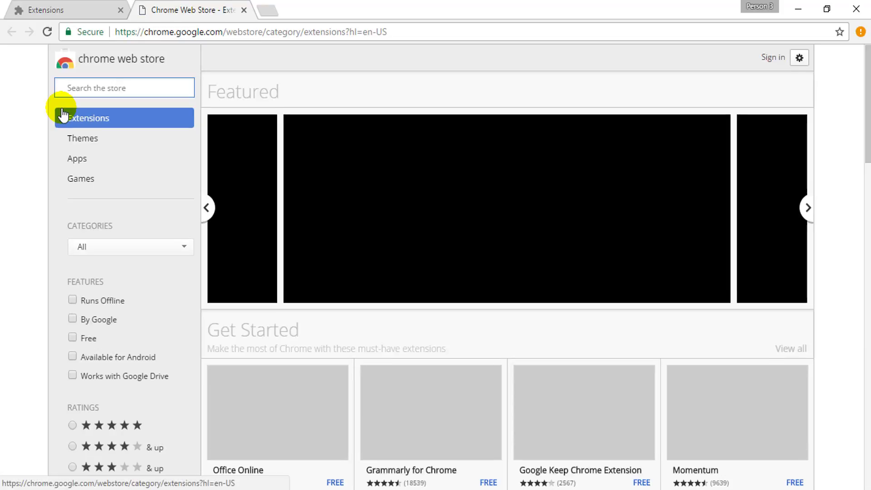
- Search the store for "hola", install the Unlimited Free VPN - Hola extension and dismiss its notification
text(hola)
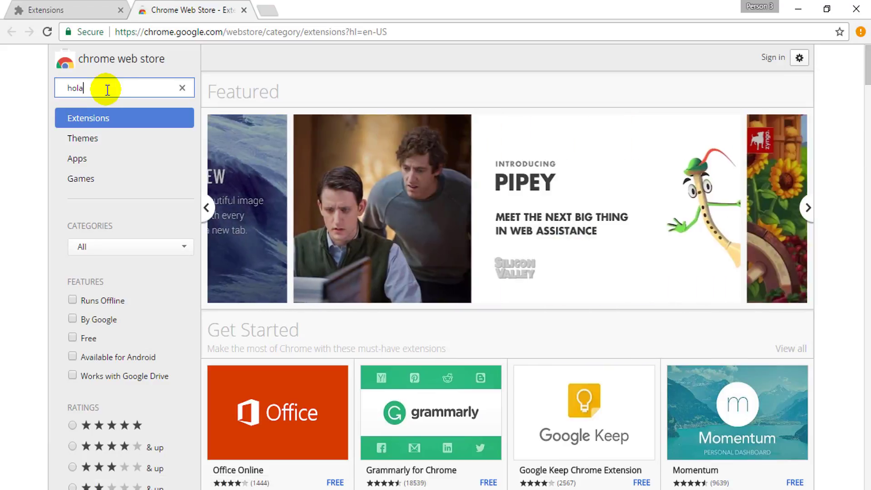
key(Return)
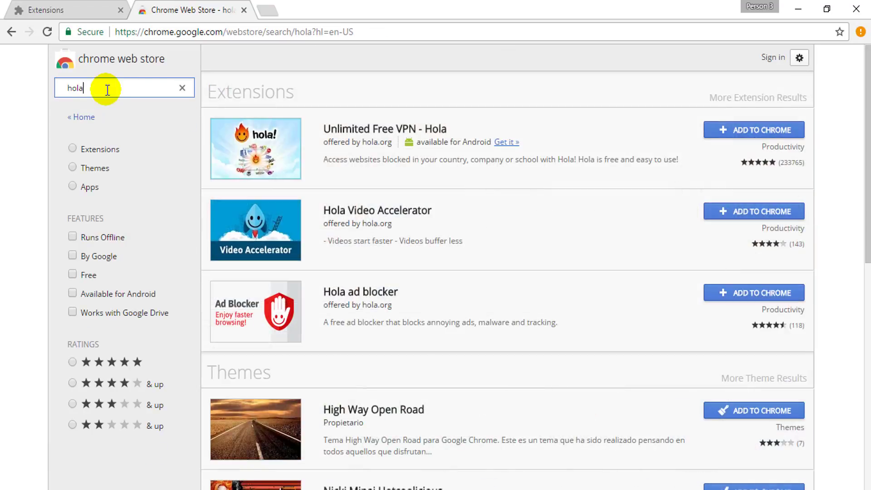
click(749, 129)
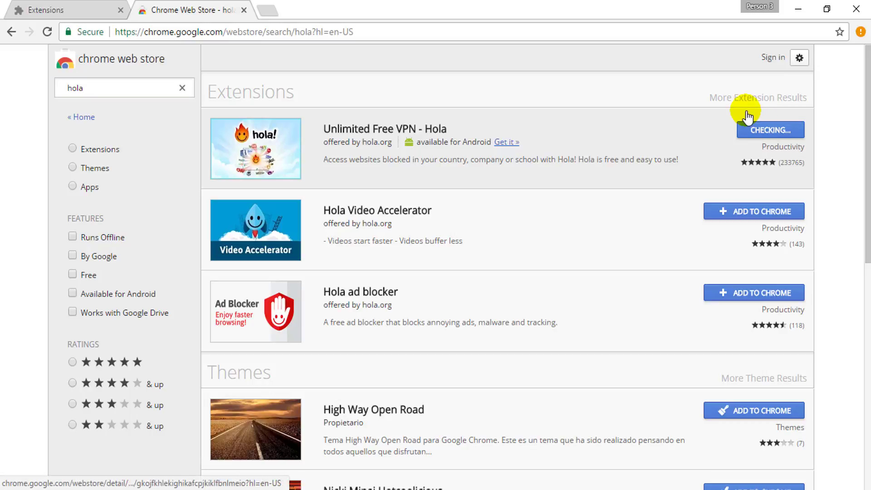
click(481, 159)
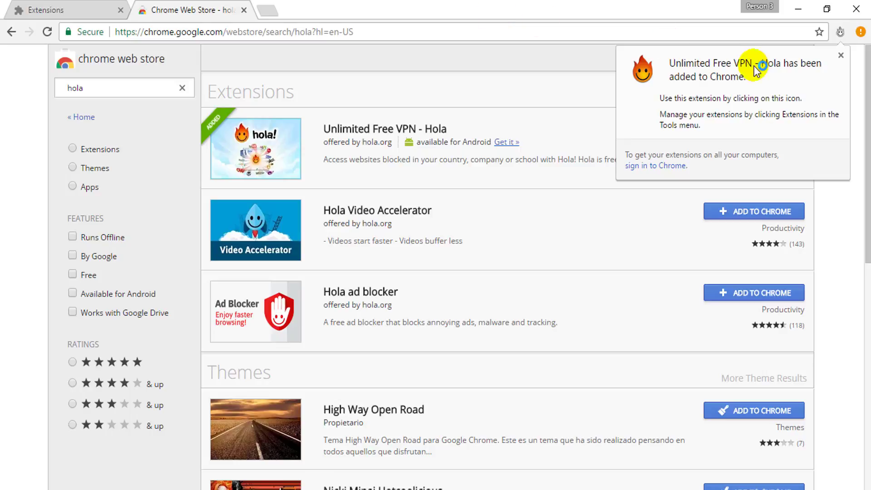
click(840, 54)
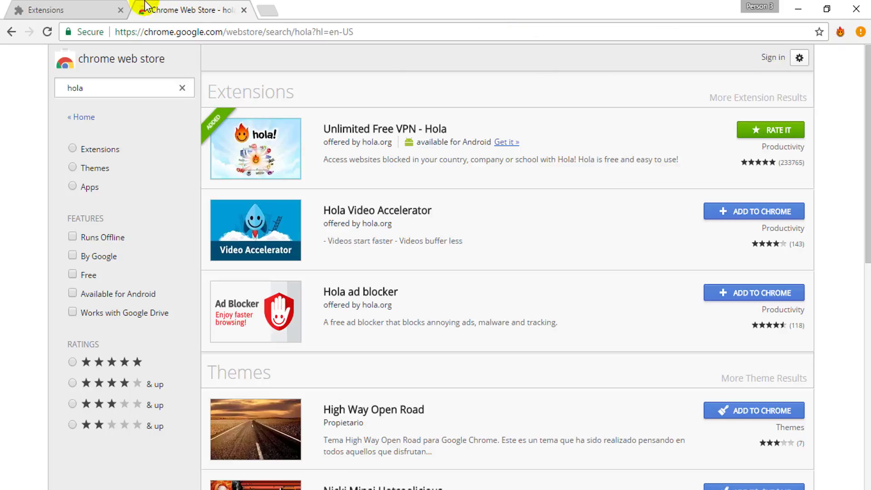
- Close the Hola popular-sites page and load reddit.com in place of the extensions page
click(87, 4)
click(194, 32)
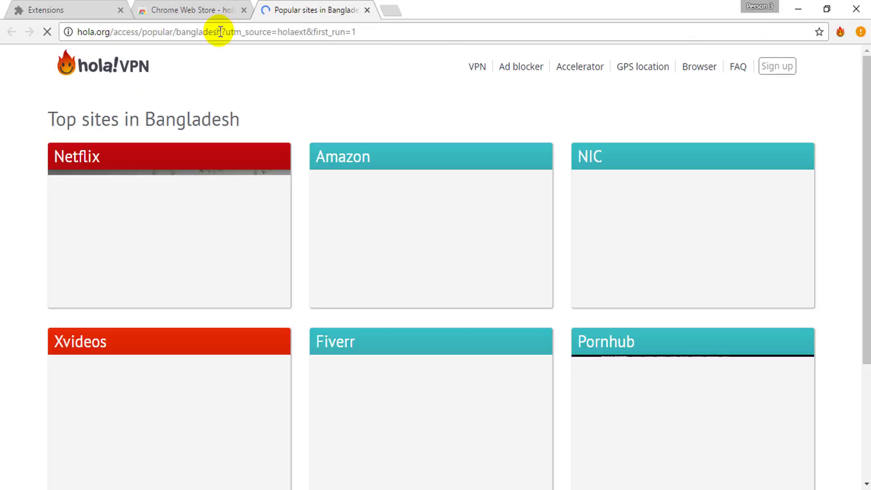
click(366, 10)
click(29, 2)
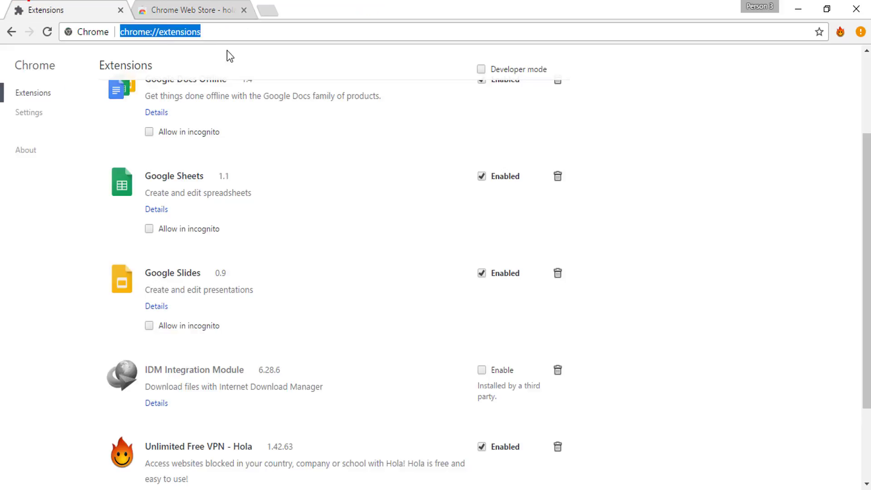
click(221, 32)
key(ctrl+a)
text(reddit.co)
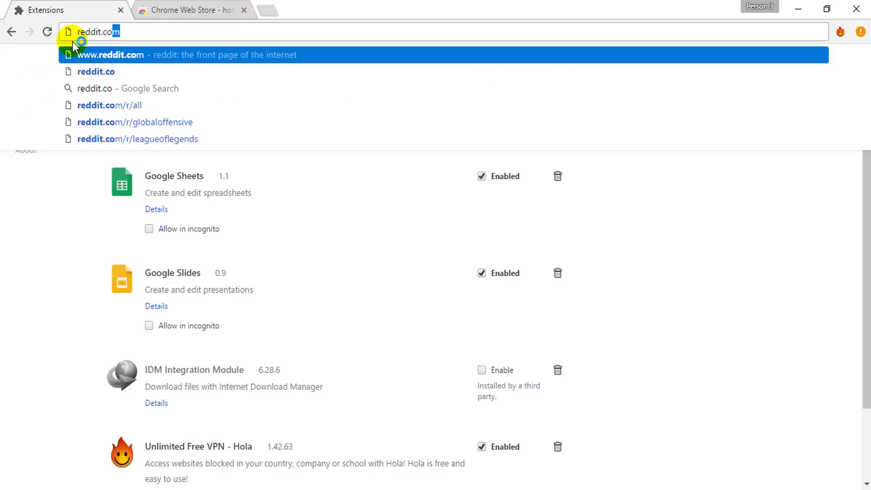
text(m)
key(Return)
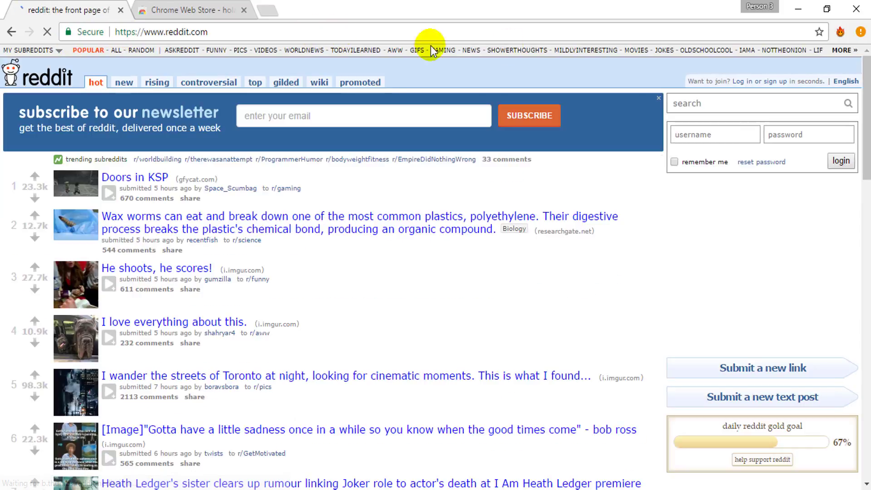
- Set the Hola VPN to browse Reddit from China and close the Chrome Web Store page
click(840, 32)
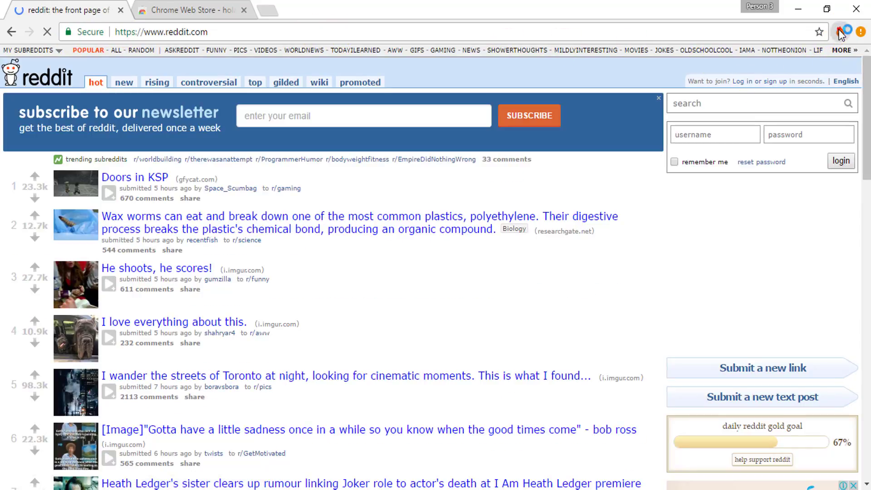
click(839, 32)
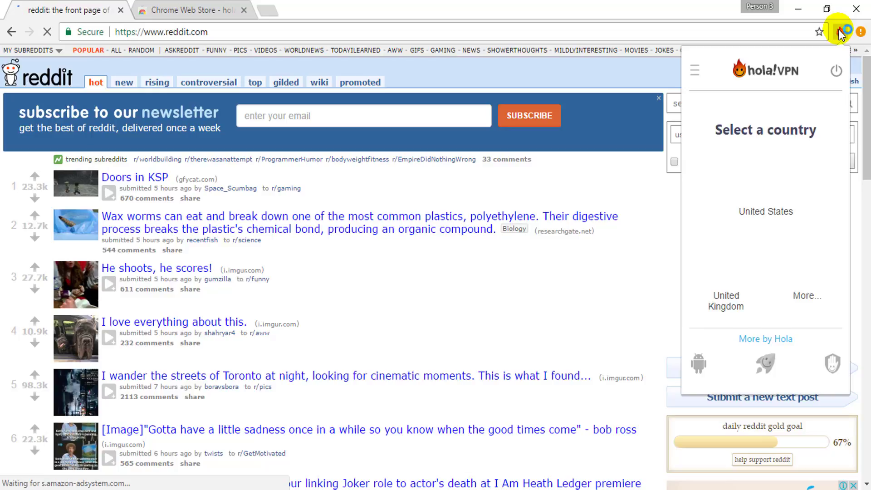
click(832, 278)
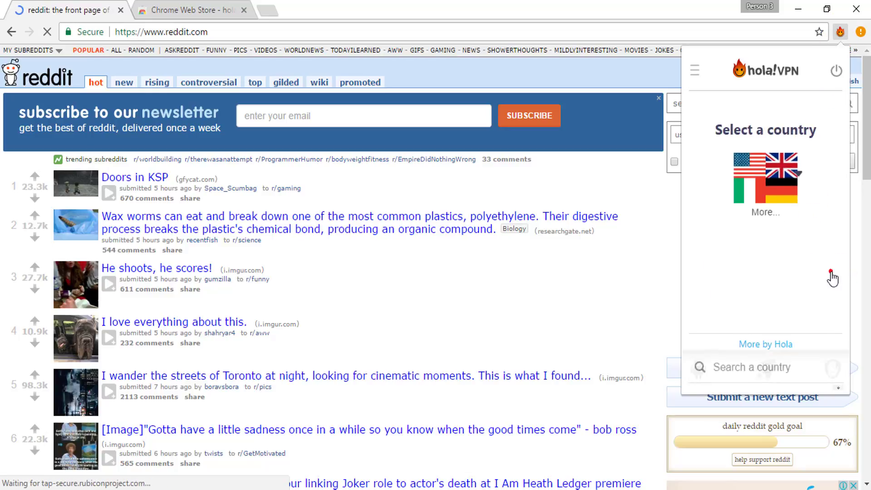
scroll(789, 327, down, 15)
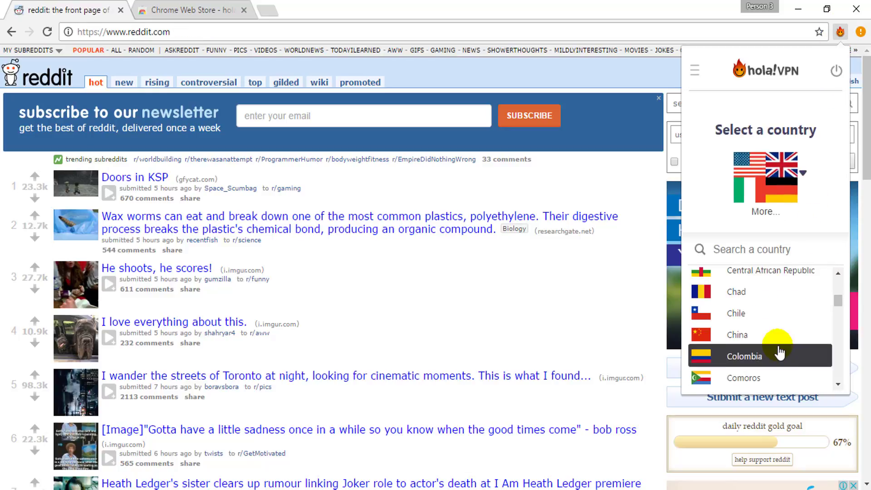
click(776, 341)
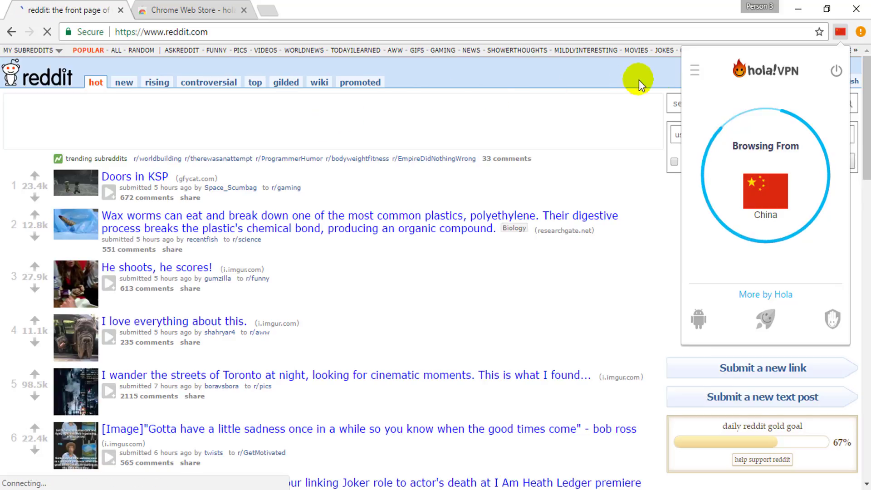
click(840, 31)
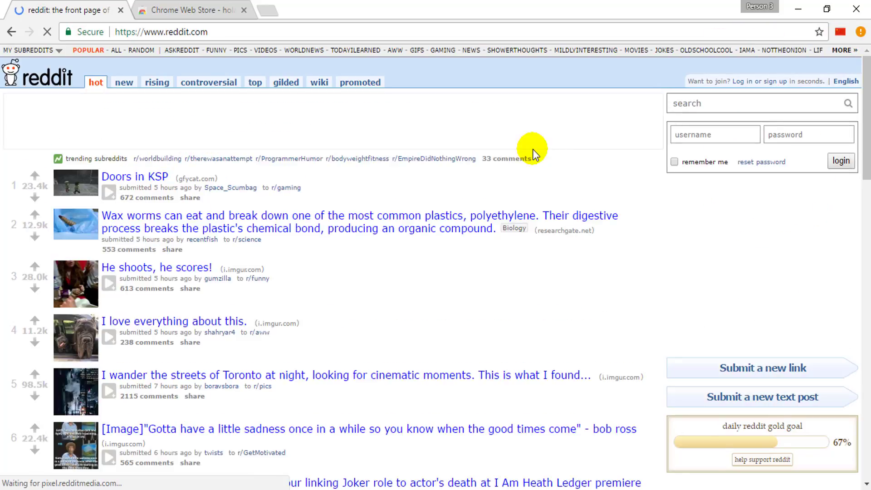
click(243, 10)
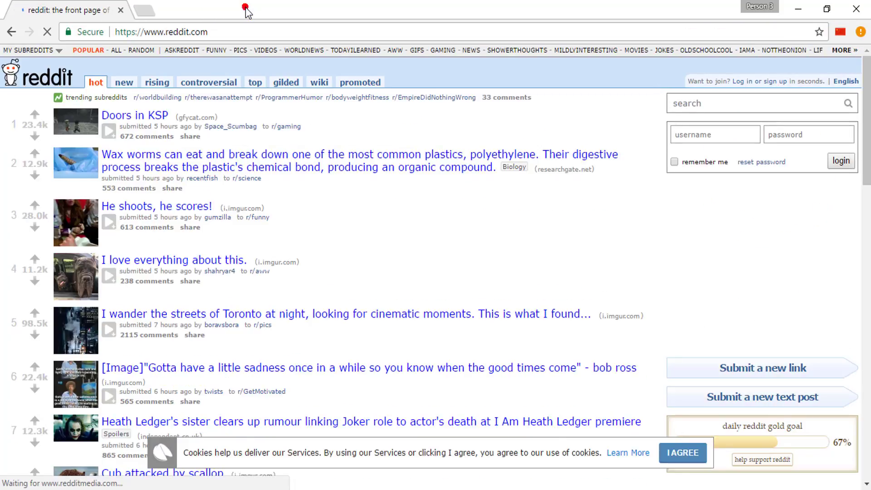
click(762, 83)
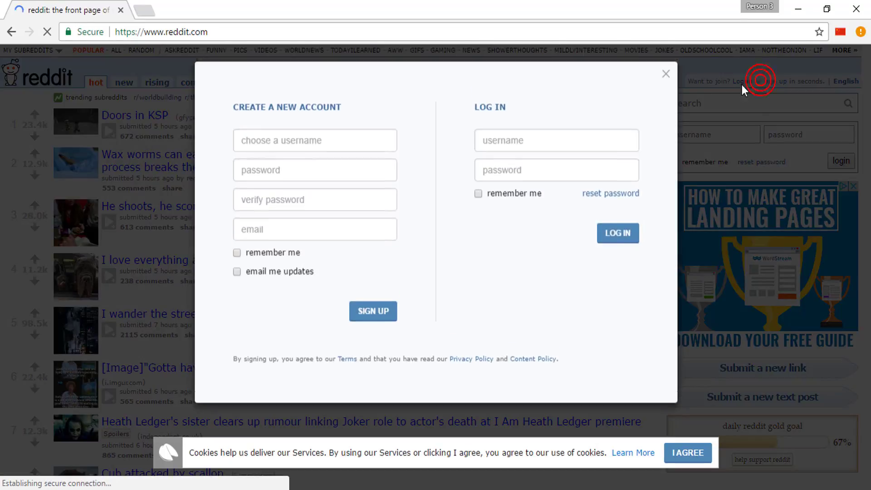
click(286, 138)
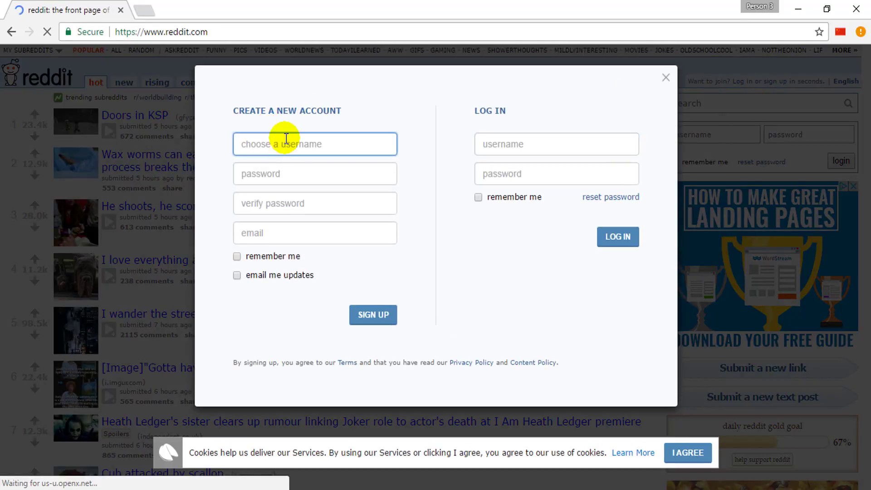
text(redd)
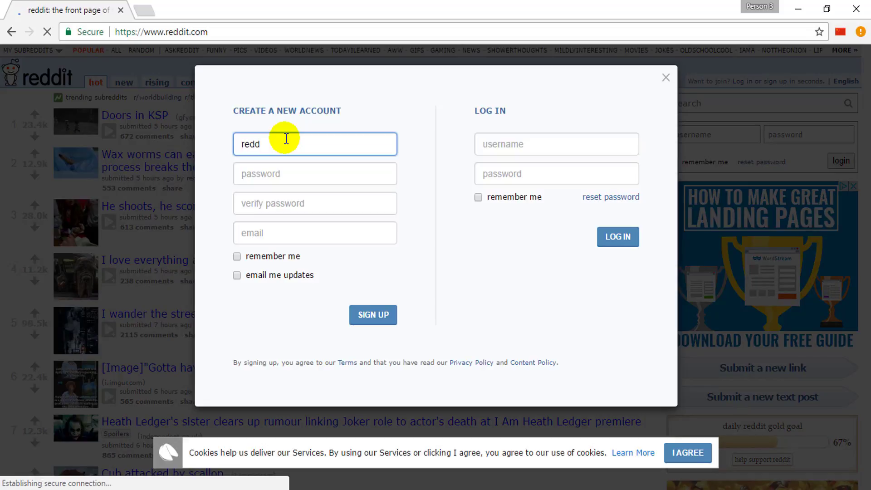
text(it)
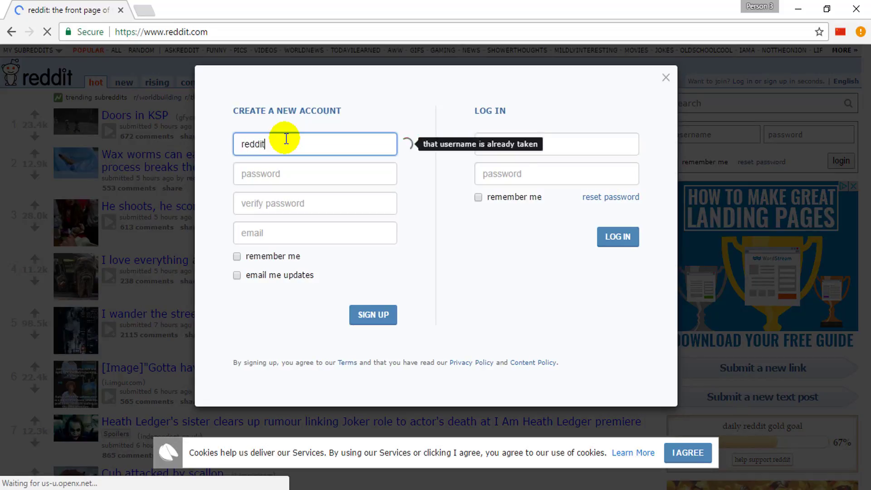
text(_t)
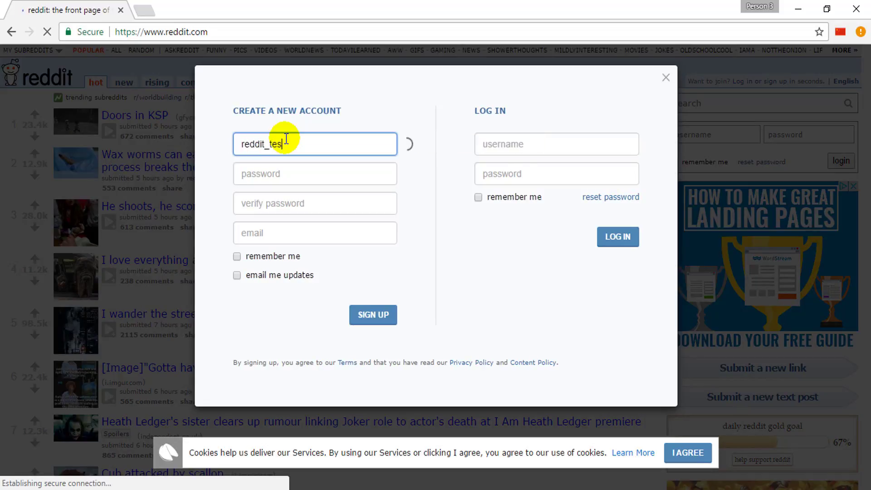
text(est02)
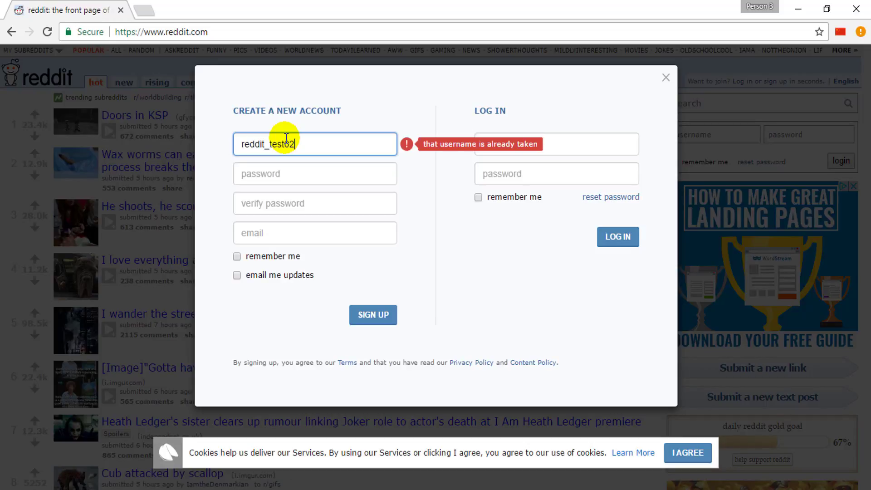
- Enter the account password and its verification in the sign-up form, ending in the email field
click(283, 173)
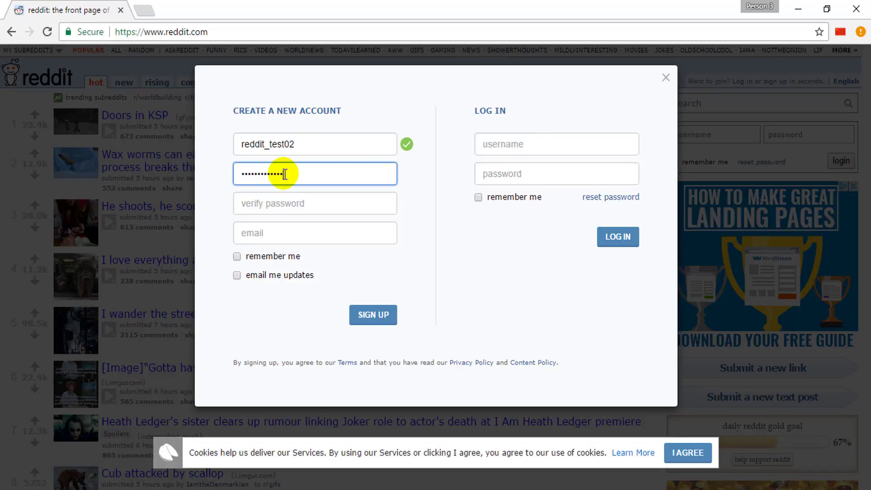
click(267, 204)
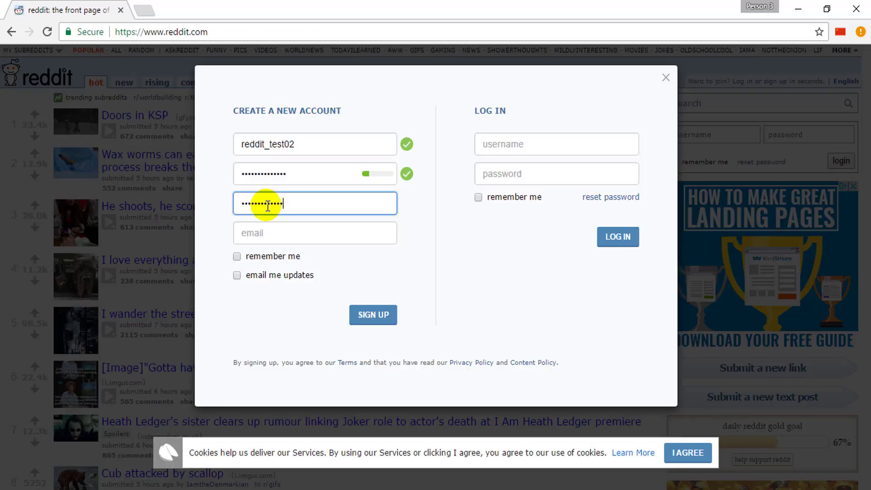
click(278, 232)
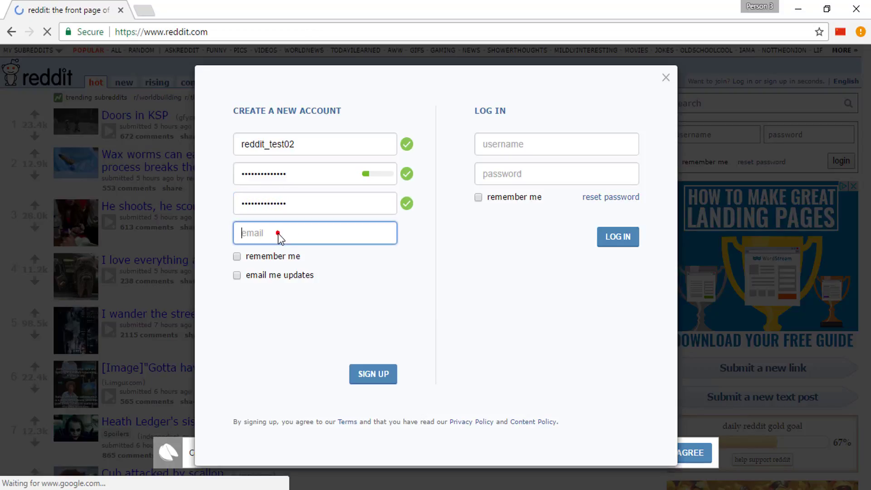
- Open mytemp.email in a new browser tab
click(145, 10)
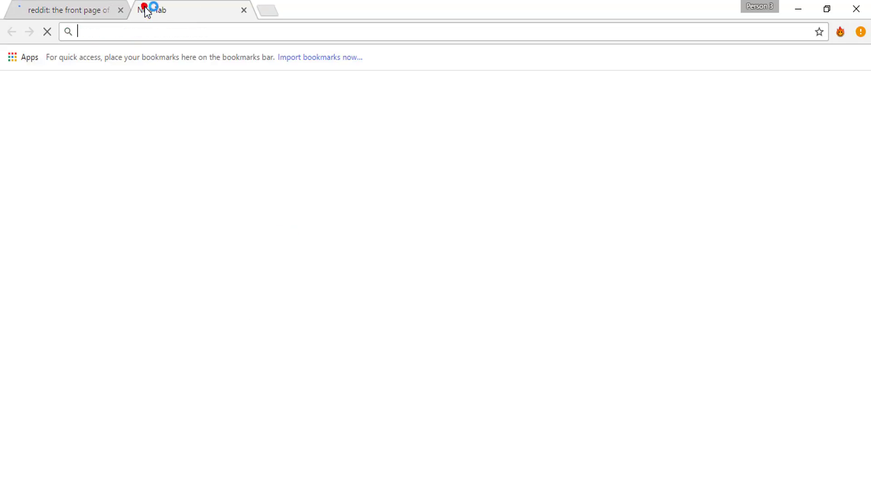
text(mytemp)
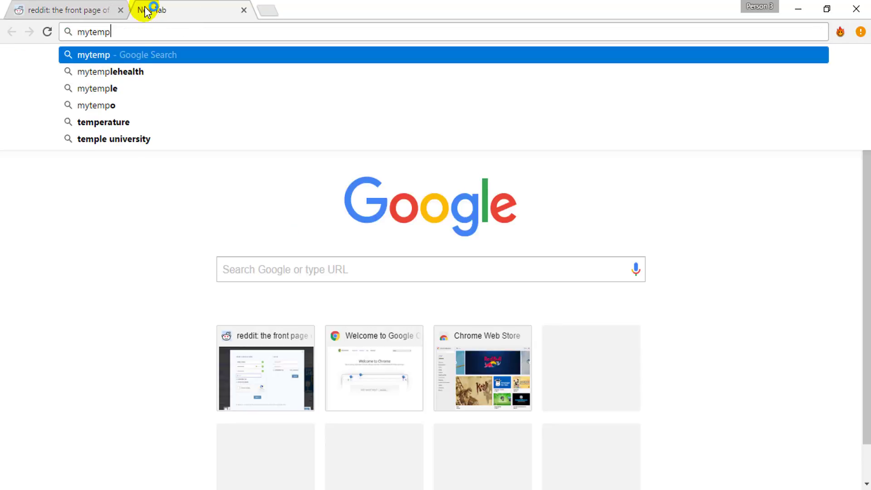
text(.email)
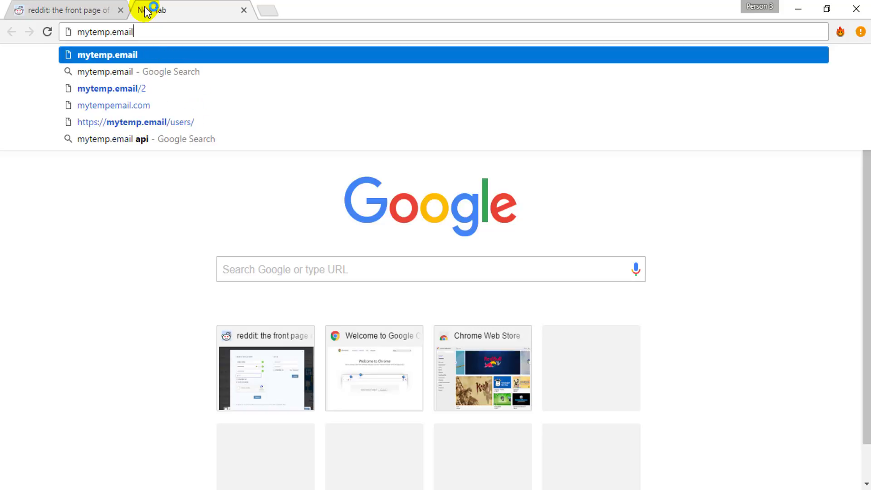
key(Return)
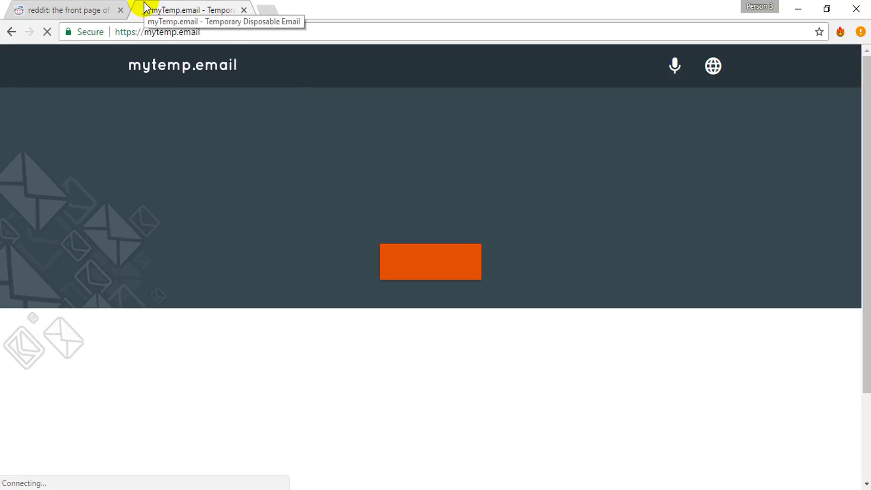
- Generate a temporary mytemp.email inbox and copy its address into the email field of Reddit's sign-up form
click(436, 263)
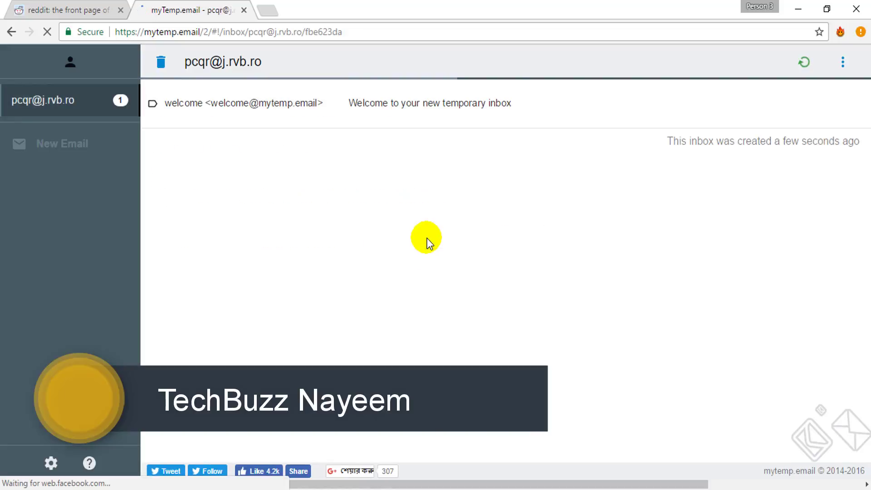
click(217, 62)
click(76, 7)
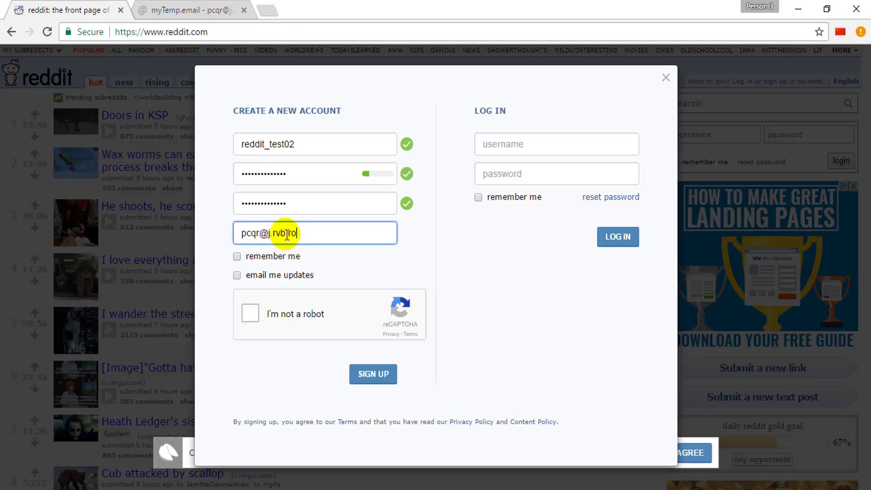
- Copy the username reddit_test02 from the sign-up form into cell A3 of the Reddit account workbook in Excel
drag(314, 144, 191, 139)
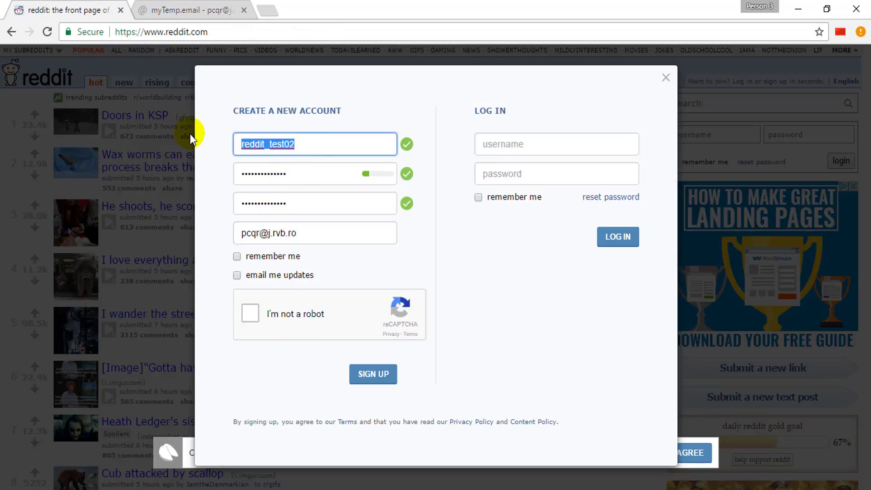
key(alt+Tab)
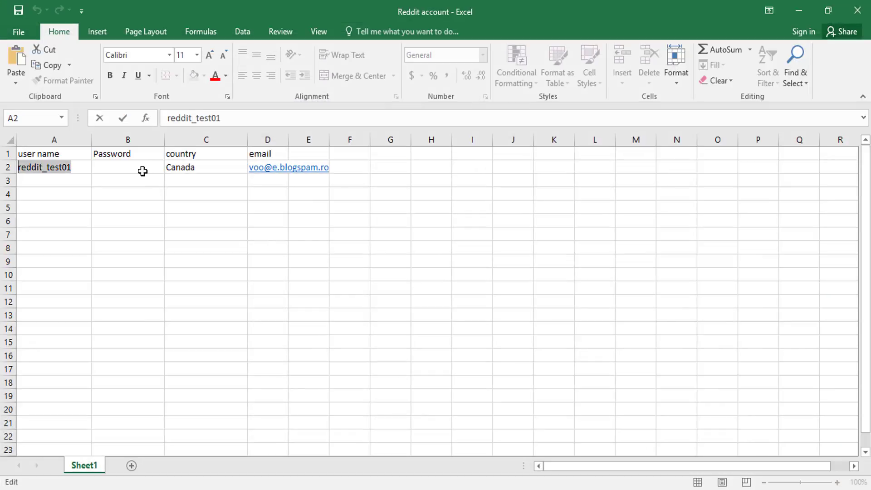
click(53, 181)
key(ctrl+v)
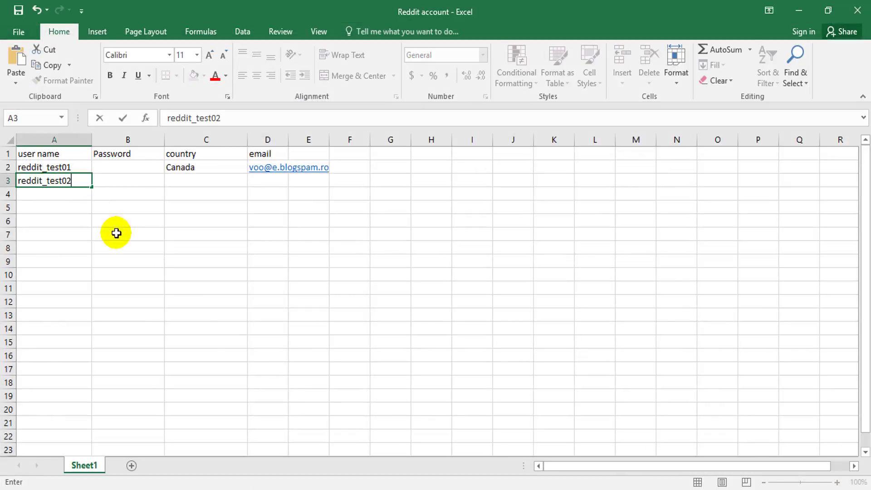
- Copy the temporary email address from the sign-up form into cell D3 of the Excel workbook and enter China in C3
click(267, 489)
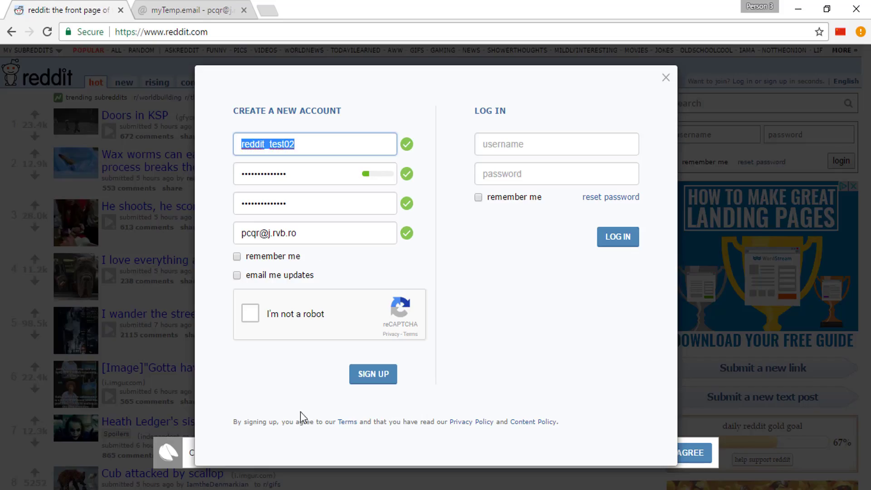
triple_click(308, 235)
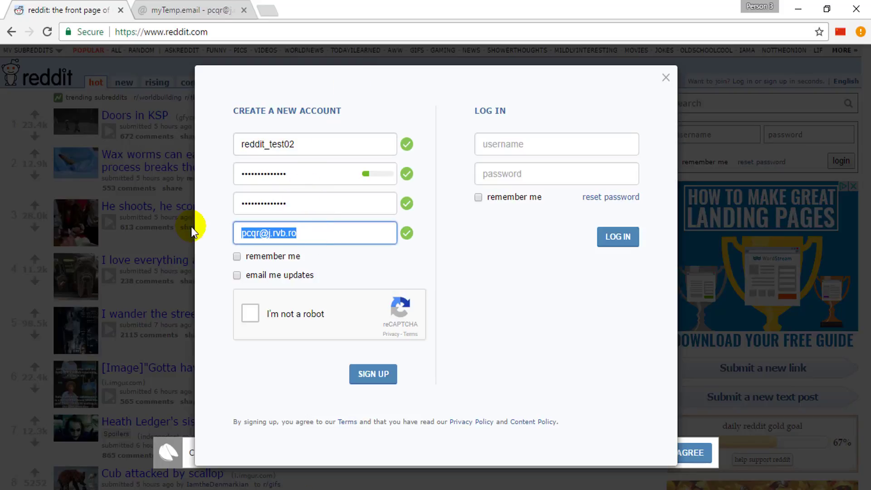
click(218, 489)
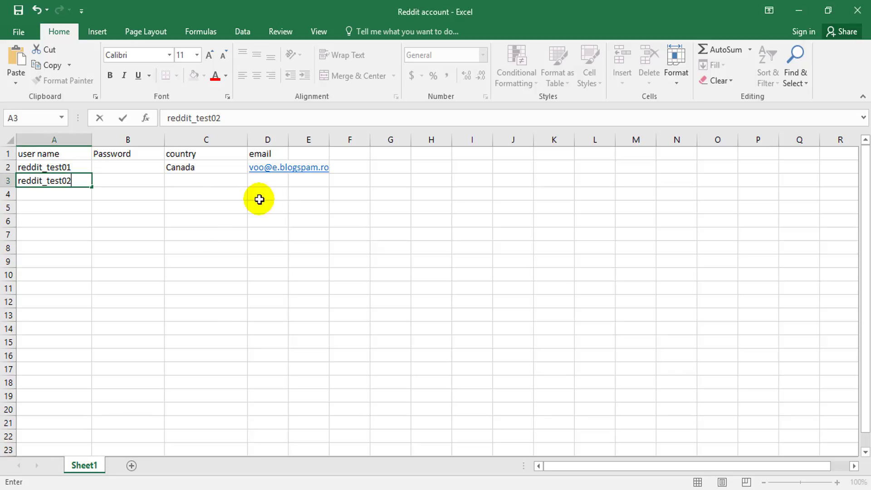
click(267, 180)
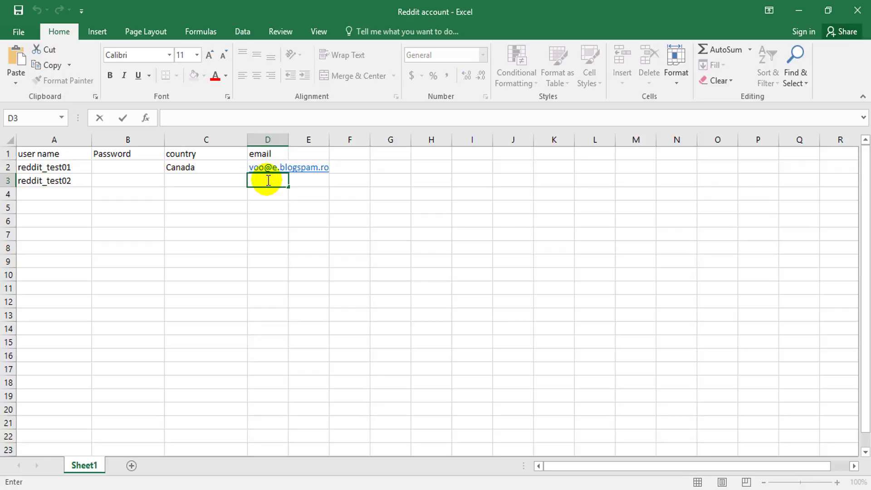
click(185, 179)
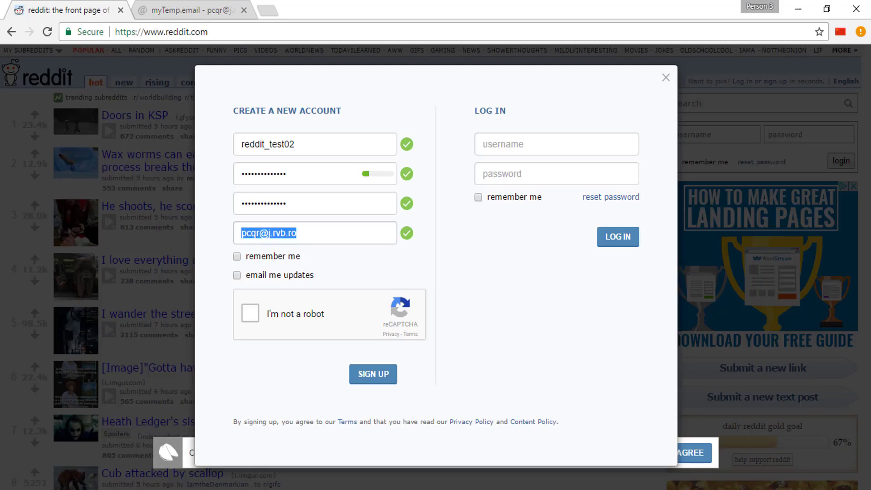
- Enable remember me, solve the store front reCAPTCHA and submit Reddit's sign-up form
click(246, 261)
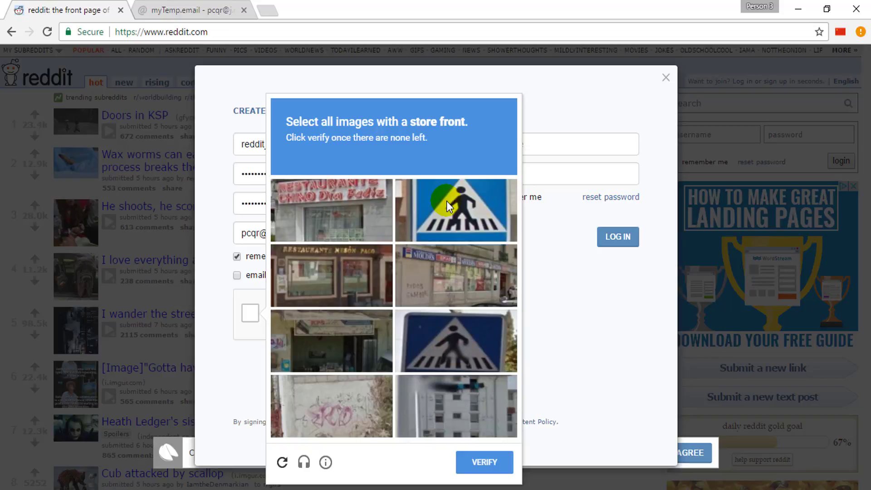
click(346, 200)
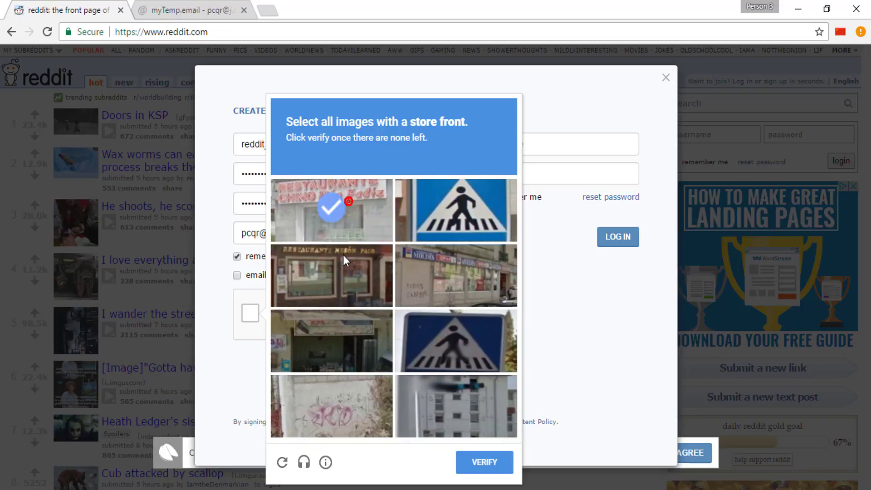
click(345, 262)
click(406, 267)
click(362, 342)
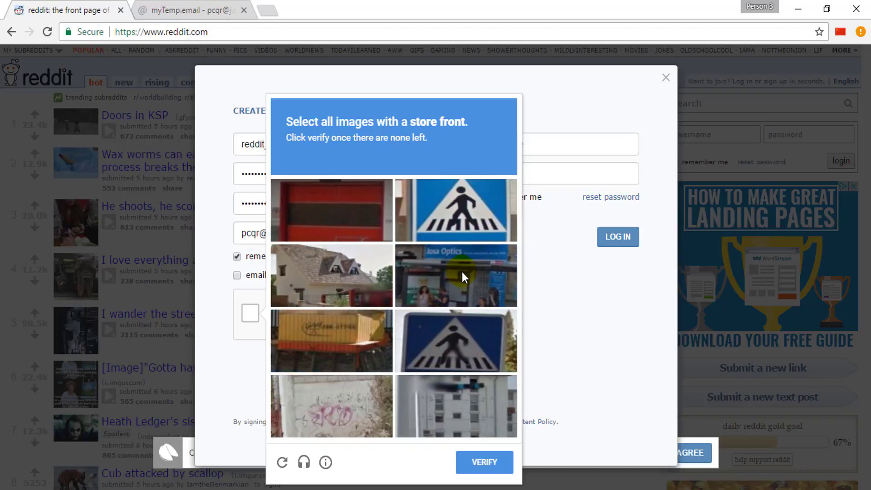
click(462, 275)
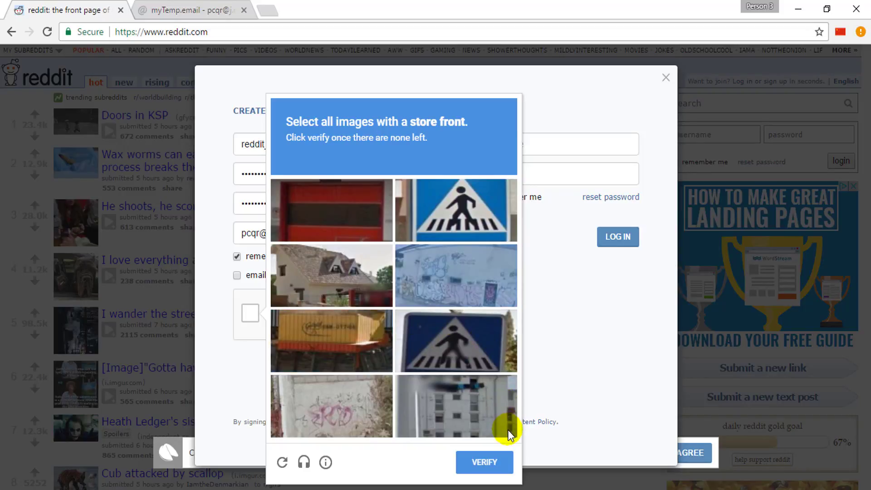
click(483, 462)
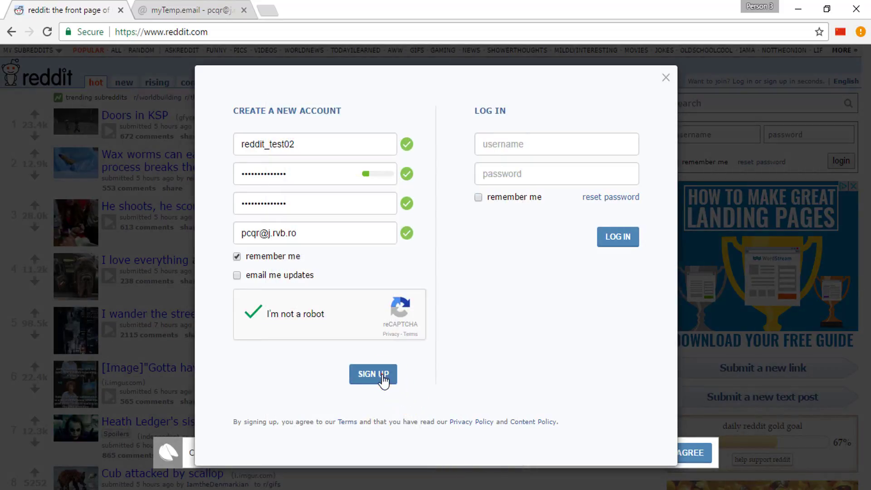
click(381, 373)
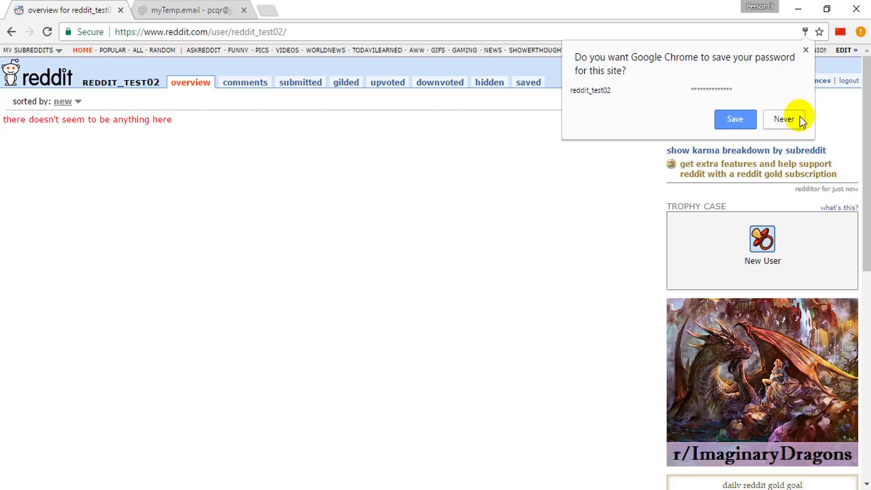
- Save the reddit_test02 login in Chrome and request a resend of the verification email in Reddit's password/email preferences
click(721, 119)
click(778, 95)
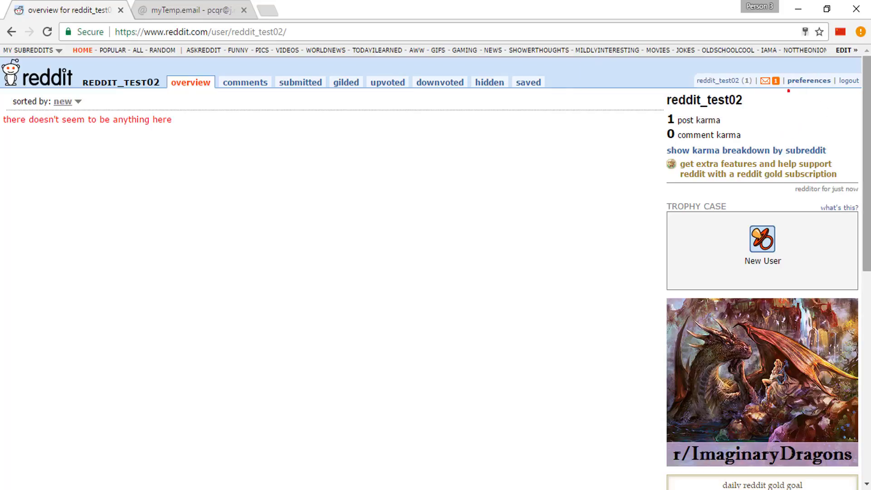
click(809, 82)
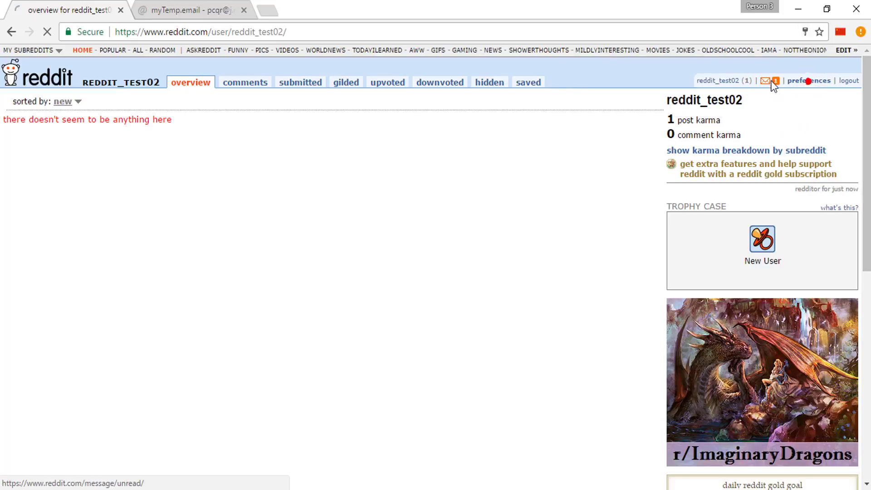
click(387, 85)
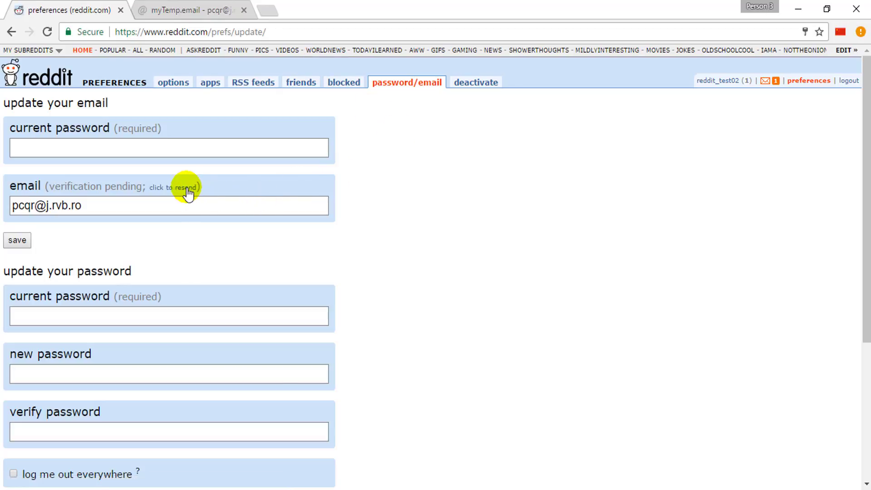
click(183, 186)
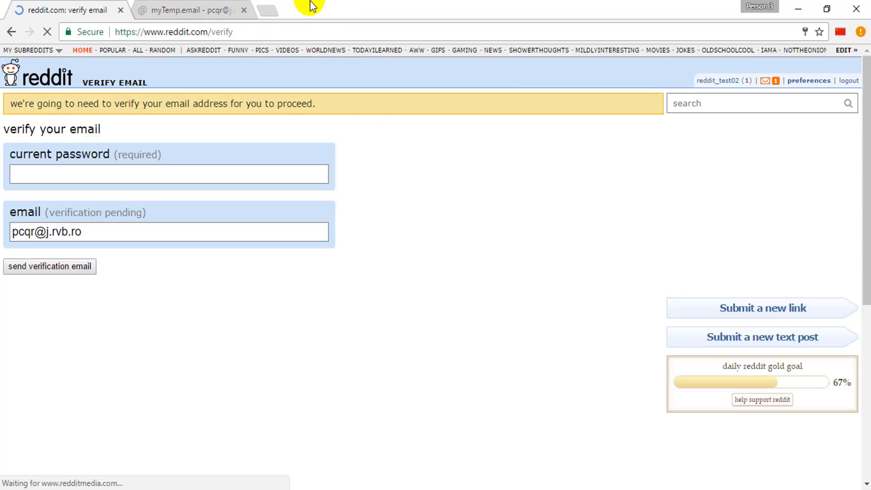
- Check the temporary inbox, then enter the current account password on Reddit's verify page and send the verification email
click(226, 5)
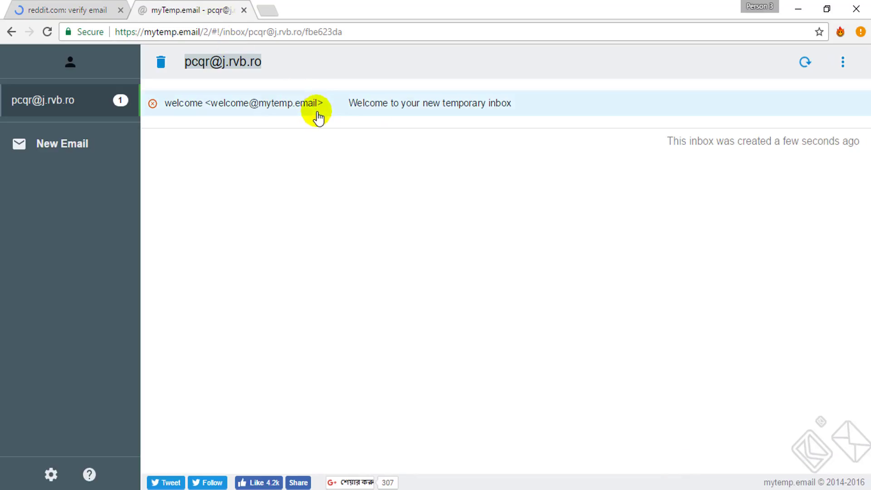
click(54, 6)
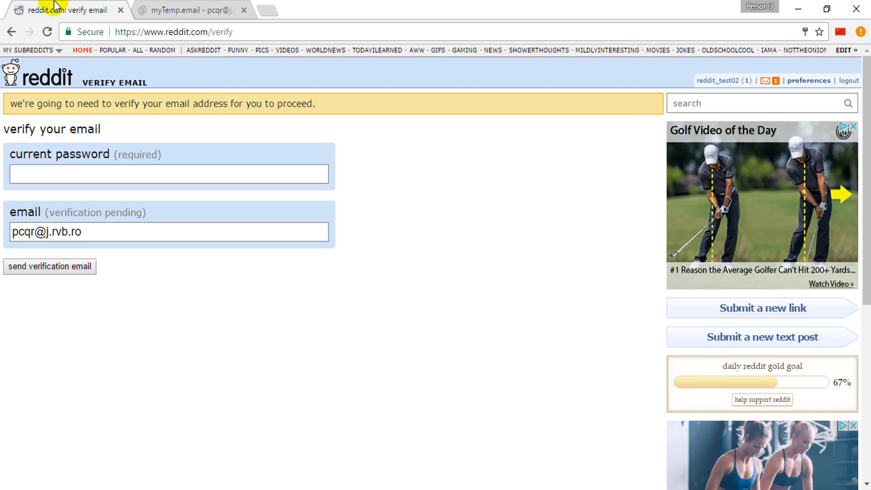
click(151, 179)
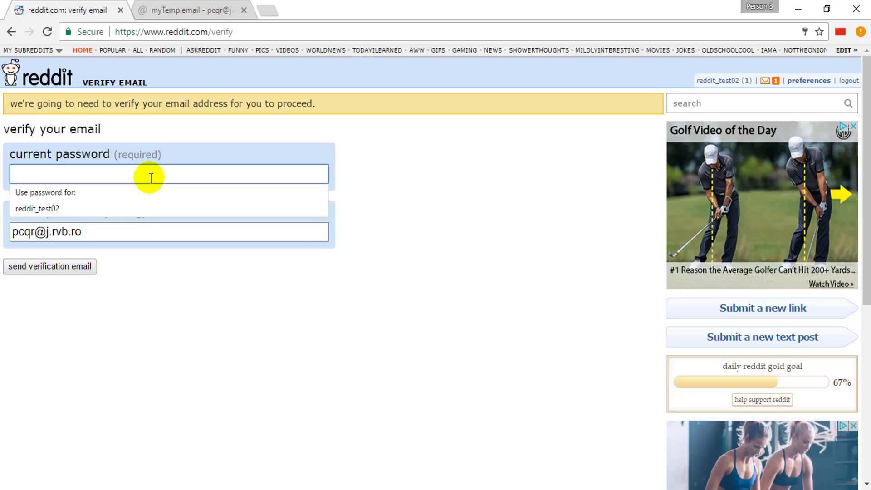
text(••••••)
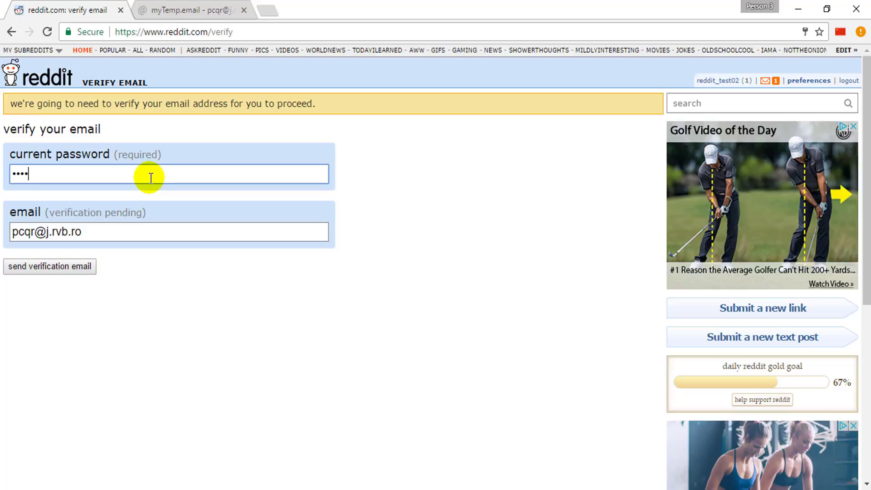
text(••••••••)
click(10, 270)
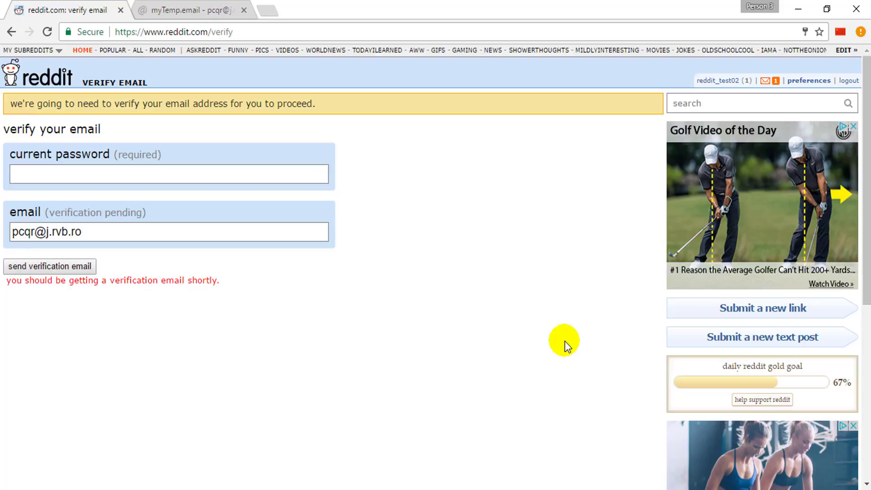
- Open Reddit's verification message in the temporary inbox, verify the email address and close the Hola VPN popup
click(190, 10)
click(249, 110)
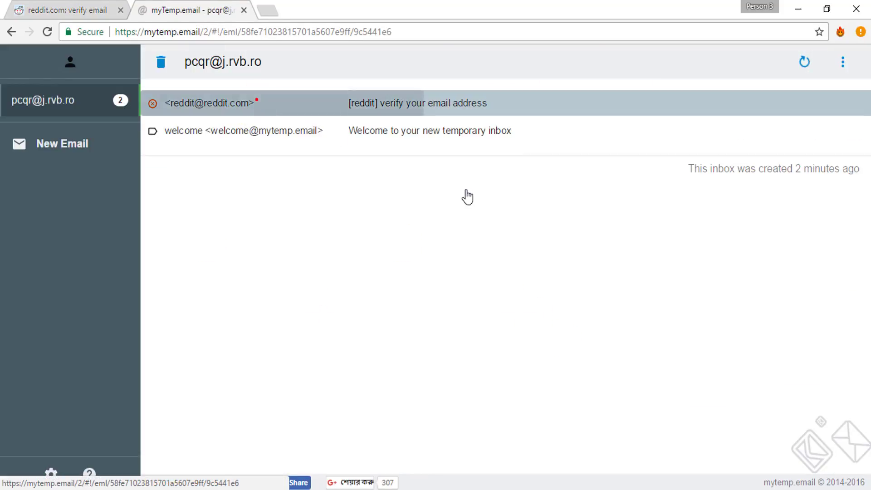
click(539, 263)
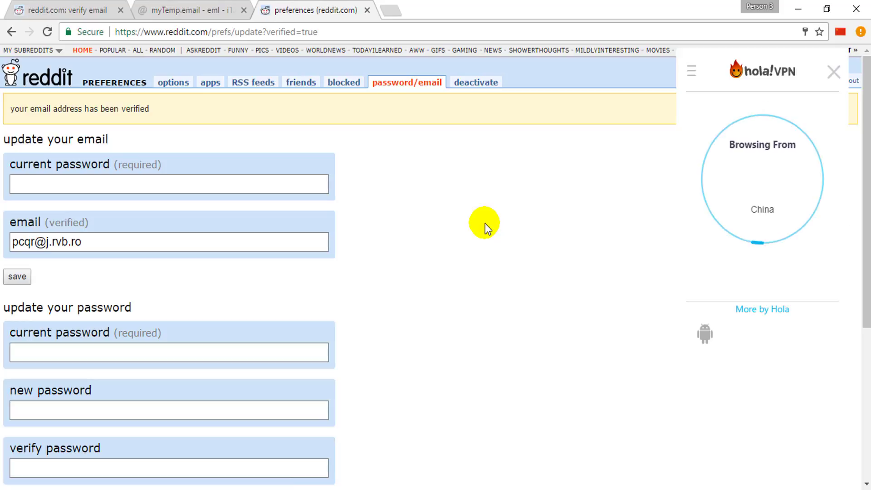
click(832, 74)
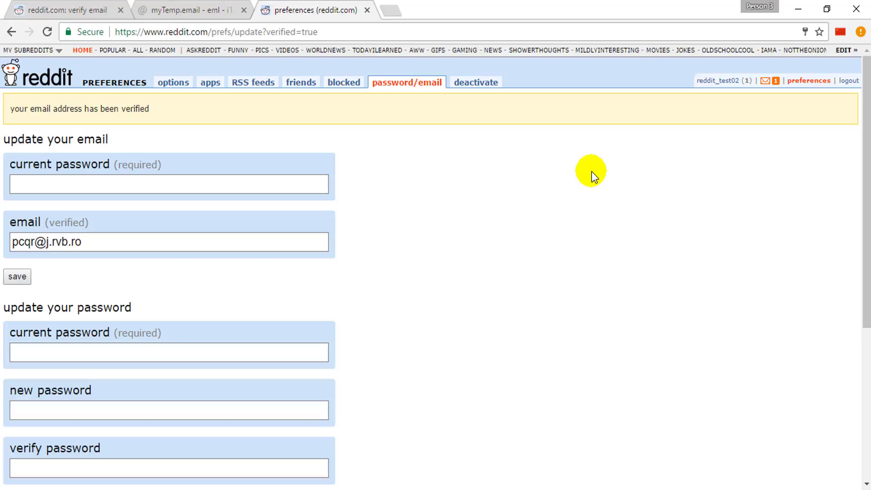
- Open the Person 3 profile for editing in Chrome's settings and select its name
click(859, 36)
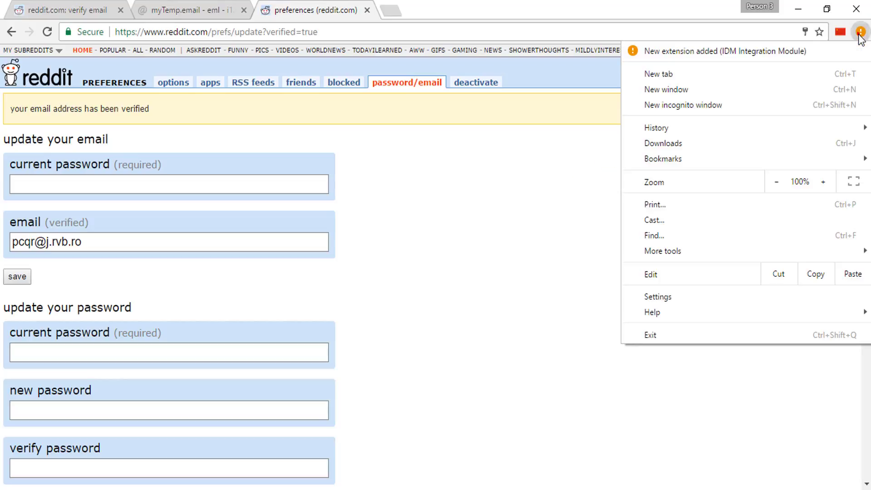
click(681, 301)
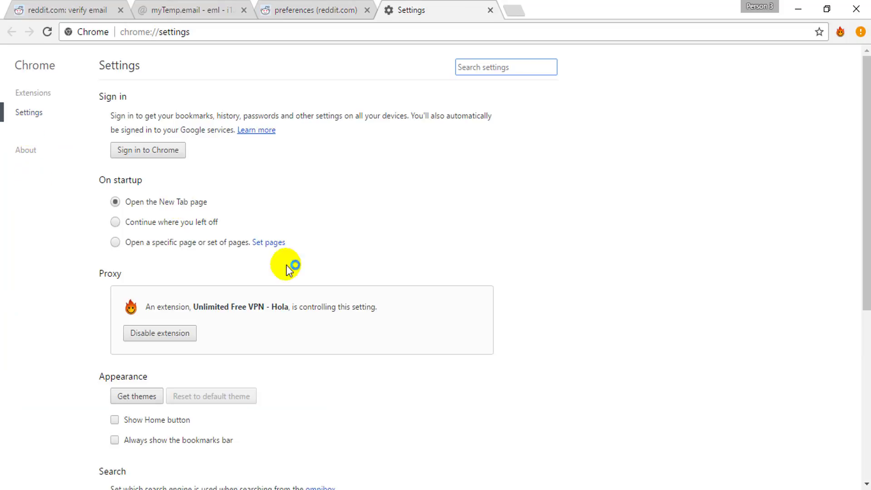
scroll(401, 343, down, 1)
scroll(401, 343, down, 3)
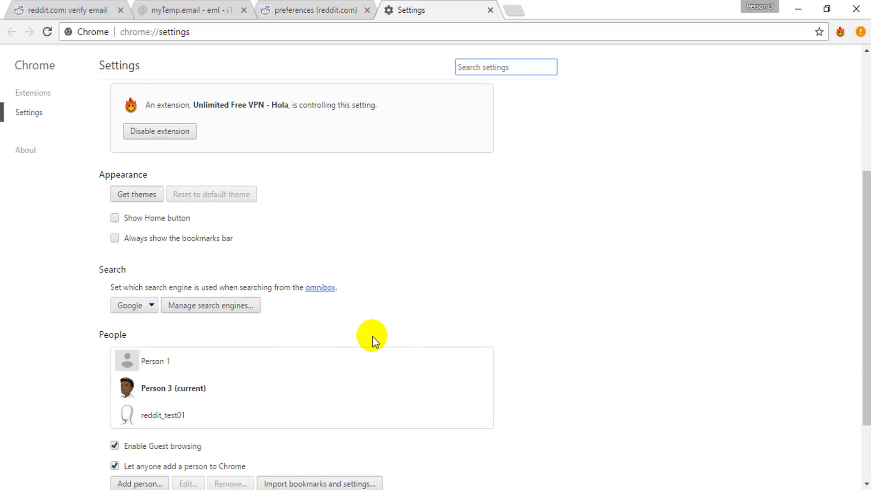
click(153, 394)
scroll(688, 383, down, 2)
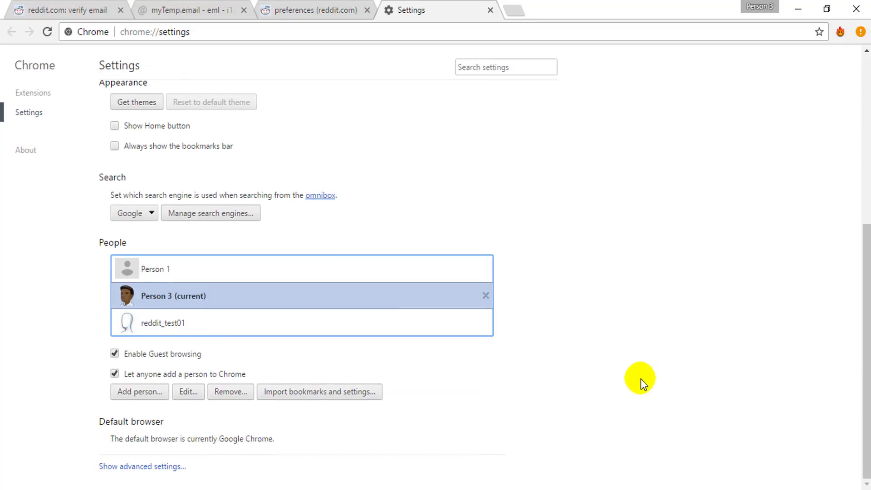
click(195, 390)
drag(334, 323, 221, 311)
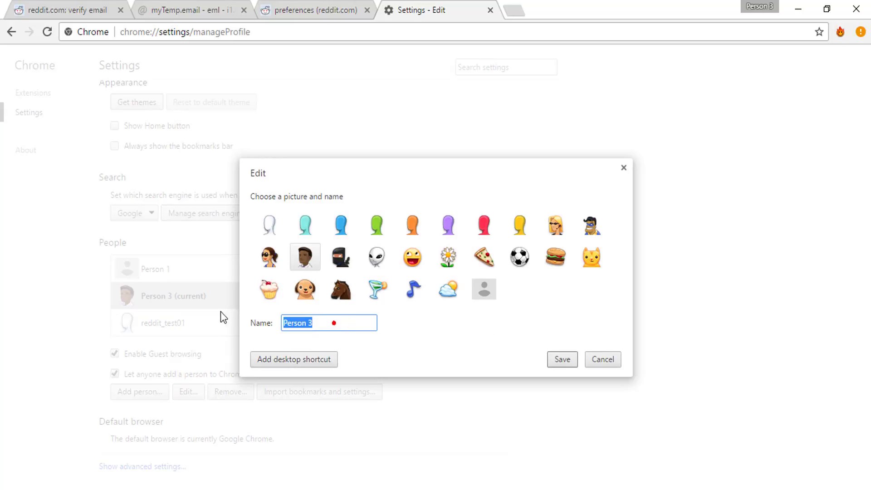
- Switch to the Reddit account workbook in Excel and copy the username reddit_test02 from cell A3
key(alt+Tab)
click(44, 181)
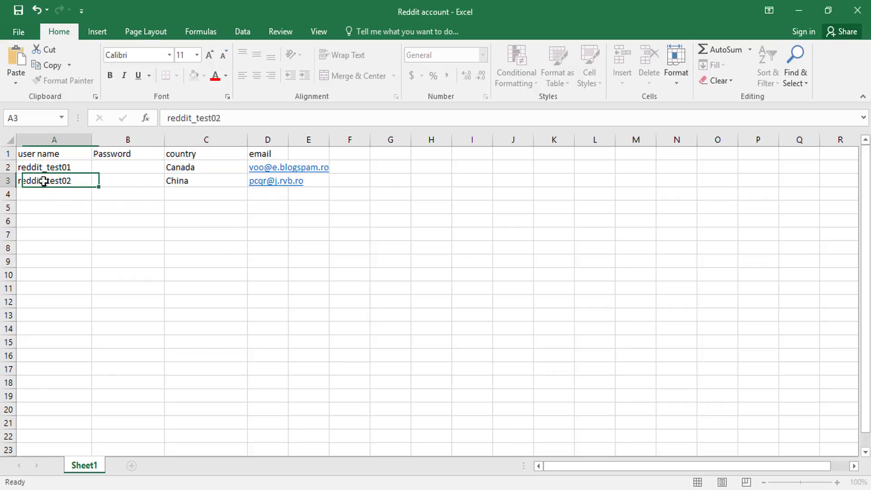
double_click(44, 181)
drag(83, 180, 4, 181)
key(ctrl+c)
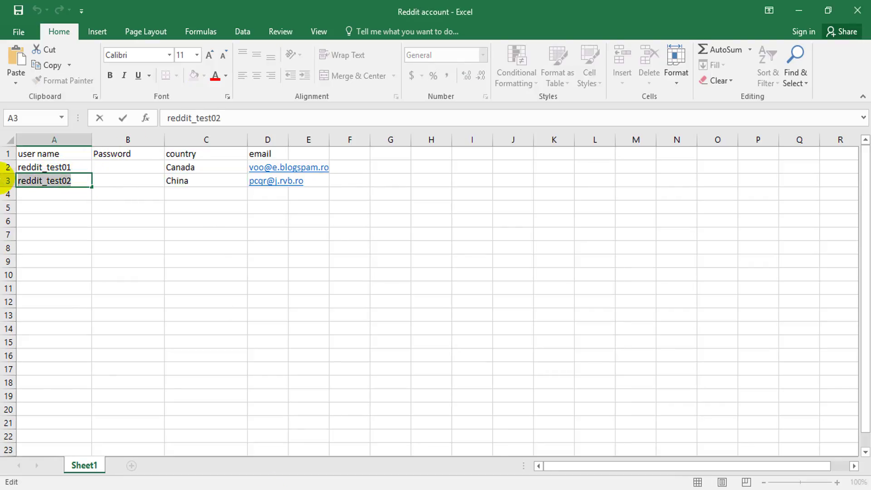
- Return to Chrome, rename the Person 3 profile to reddit_test02, add its desktop shortcut and save the profile
key(alt+Tab)
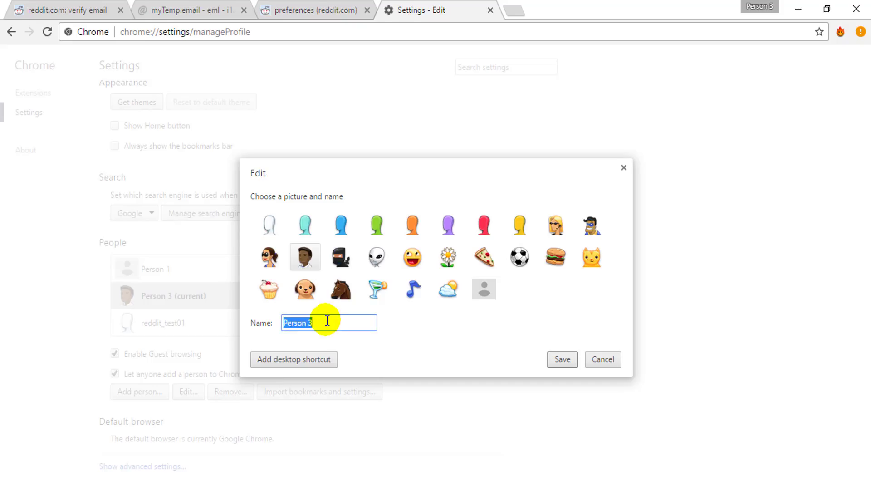
key(ctrl+v)
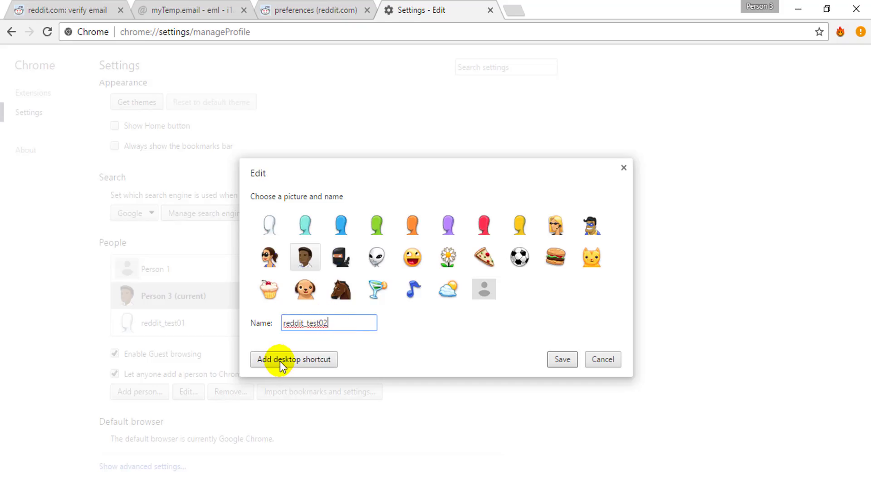
click(300, 356)
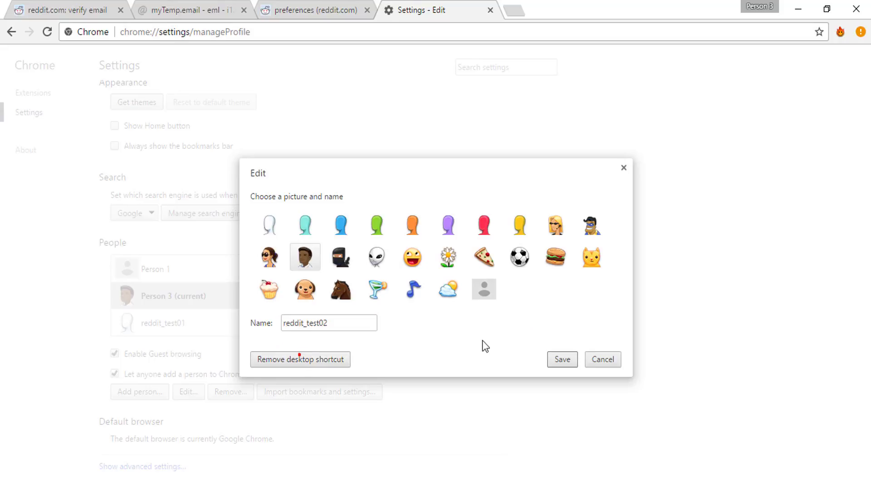
click(561, 357)
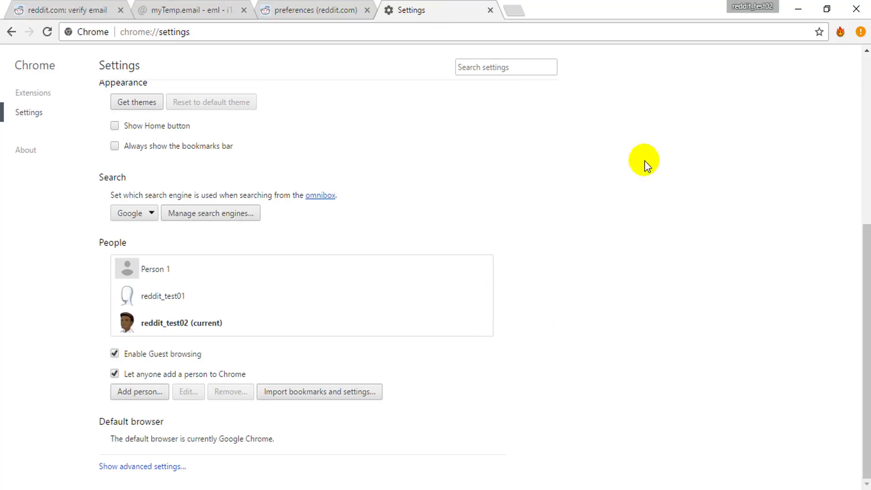
- Check Hola VPN from the Reddit verify email page, then close the reddit_test02 Chrome window
click(838, 35)
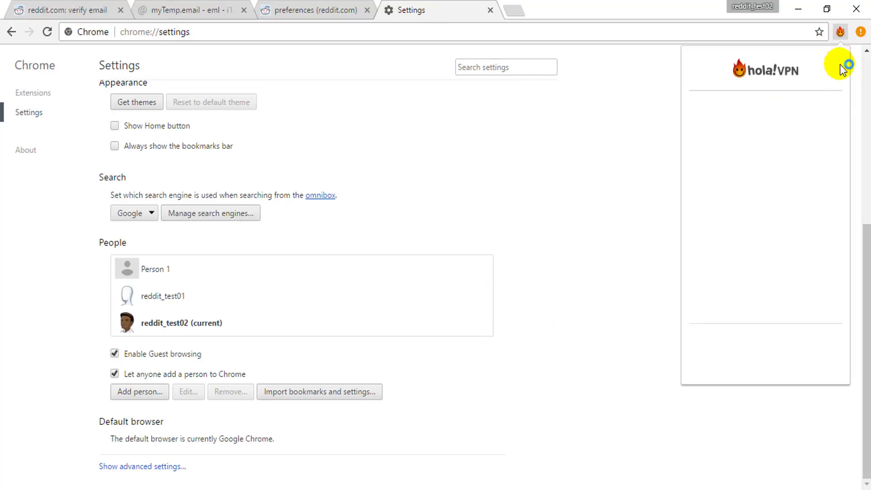
click(58, 10)
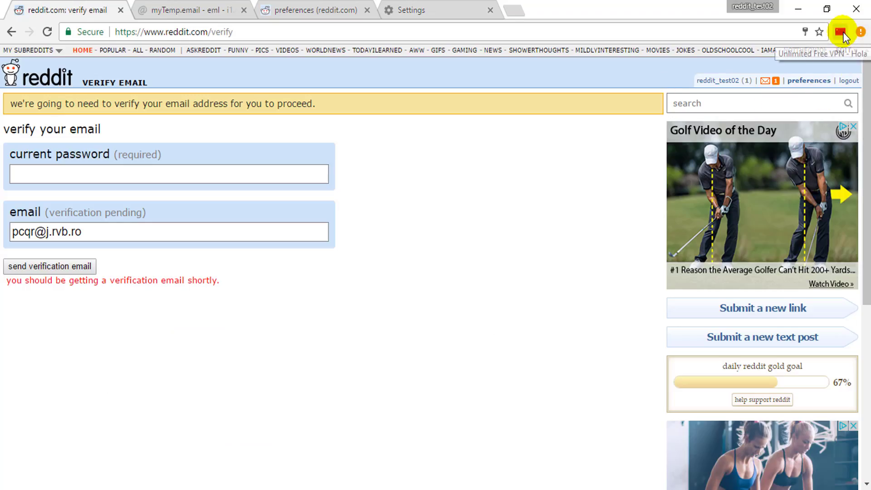
click(862, 13)
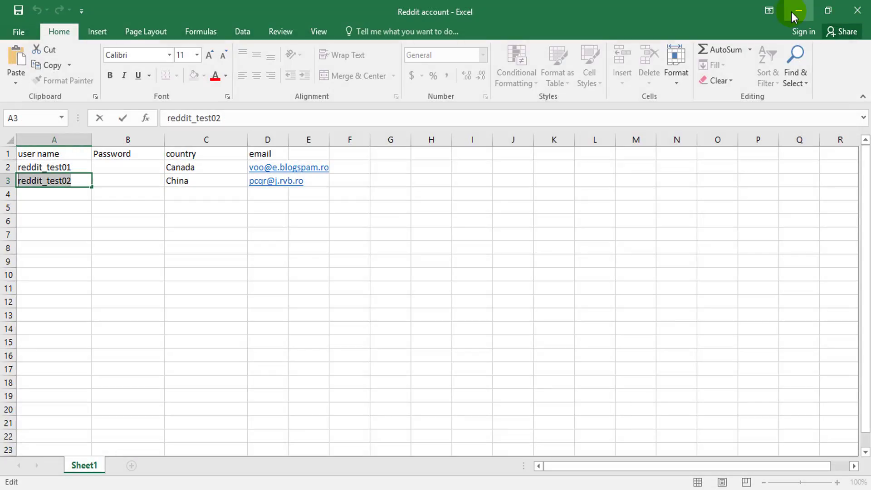
- Minimize the Reddit account workbook and close the remaining reddit_test01 and Person 1 Chrome windows, then refresh the desktop
click(798, 10)
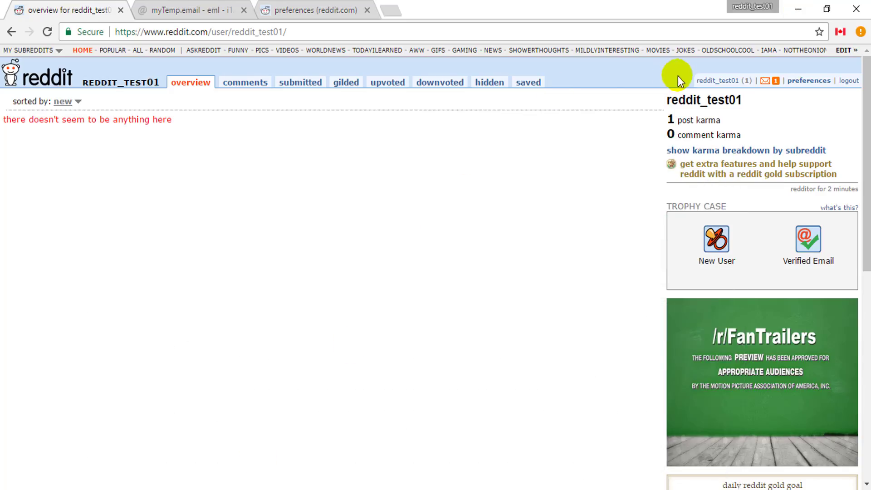
click(856, 9)
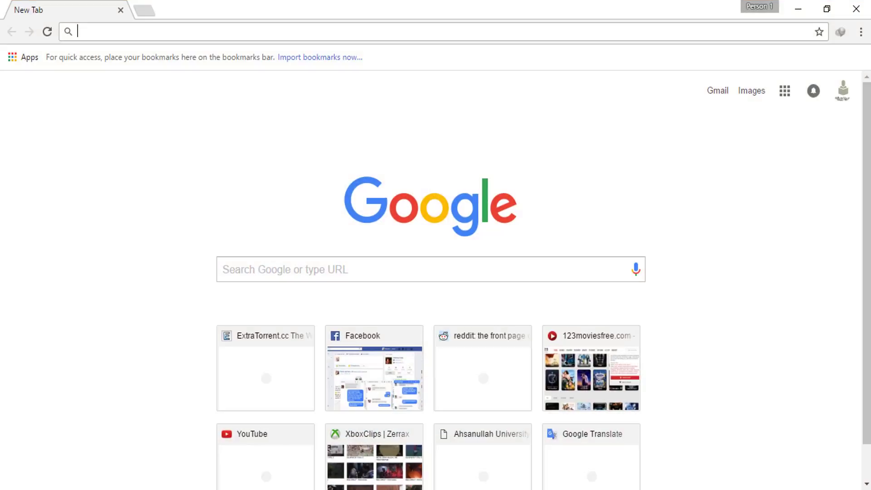
click(856, 10)
right_click(268, 110)
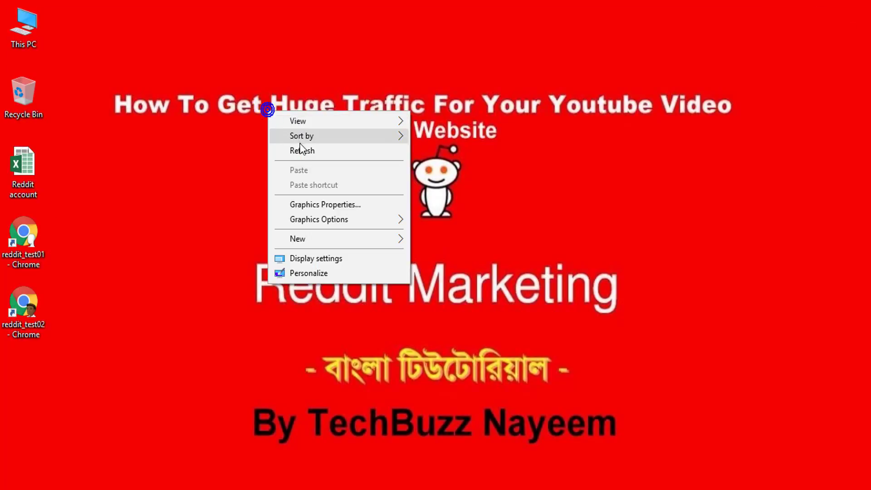
click(303, 150)
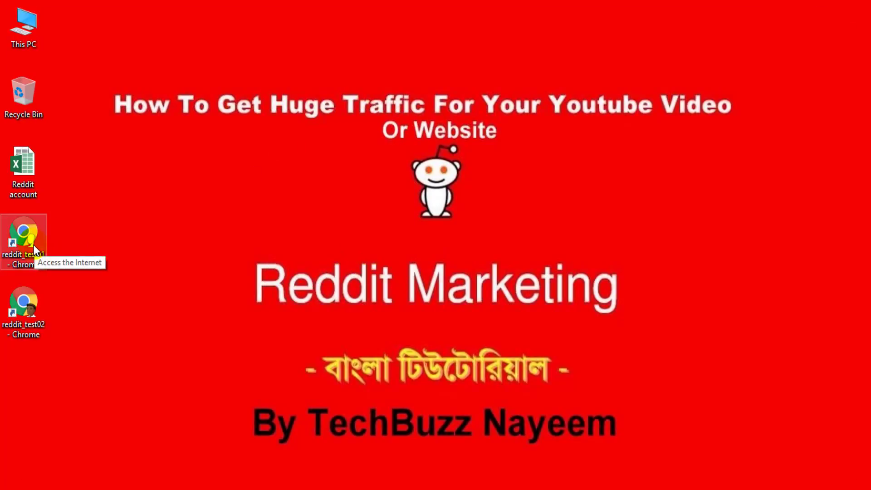
- Open Chrome from the reddit_test01 desktop shortcut and load reddit.com to check that account's session
double_click(24, 234)
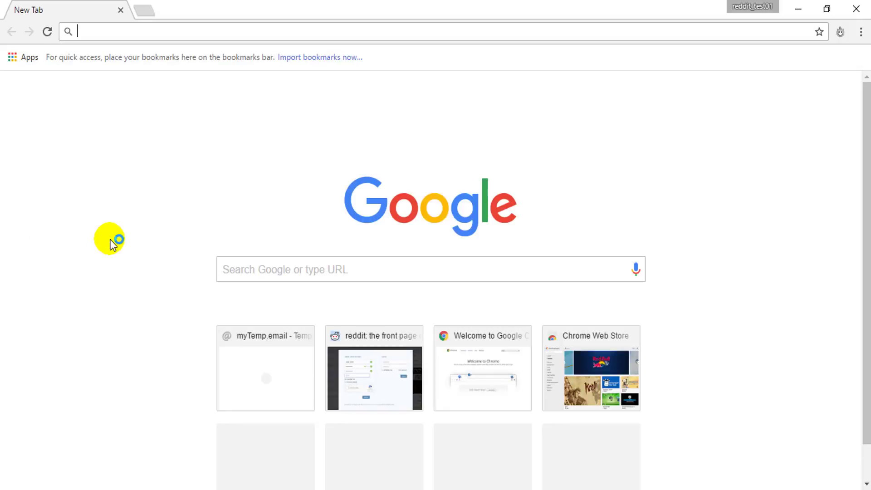
text(reddit.com)
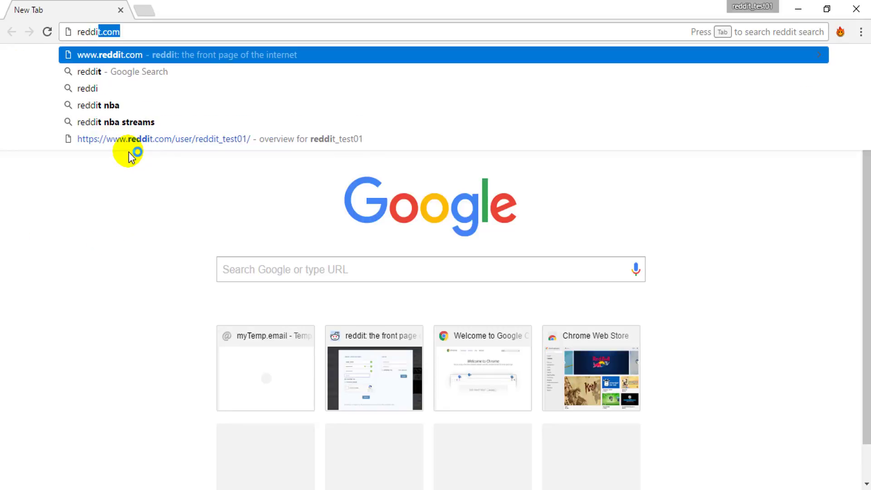
key(Return)
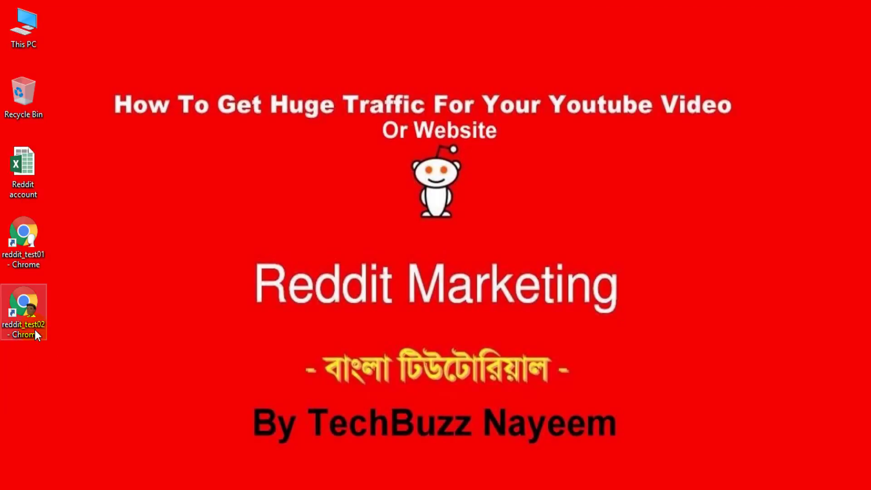
- Open Chrome from the reddit_test02 desktop shortcut, load reddit.com to check that account's session and close the window
double_click(36, 317)
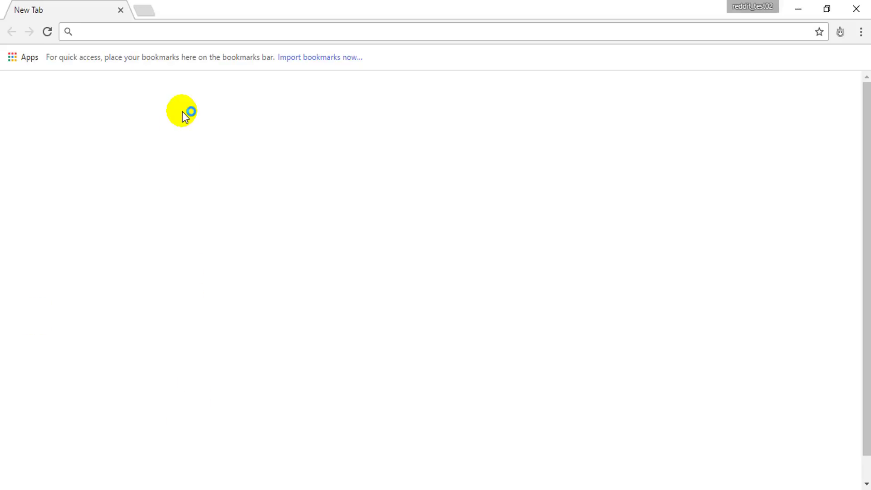
text(reddit.com)
key(Return)
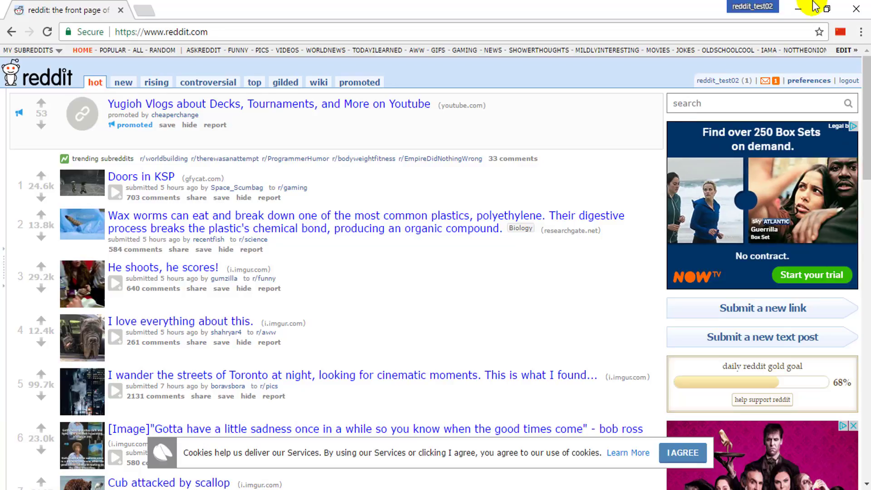
click(856, 8)
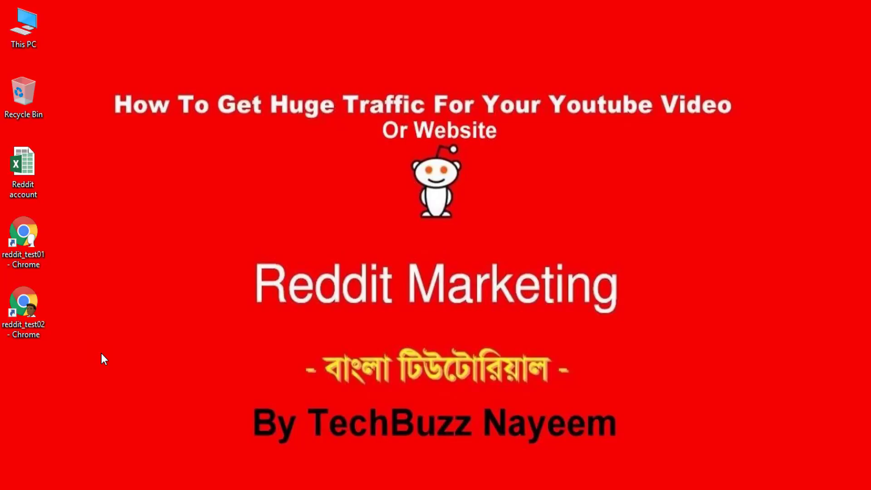
- Launch Google Chrome from the Windows Start screen and switch from the reddit_test02 profile to another one
key(super)
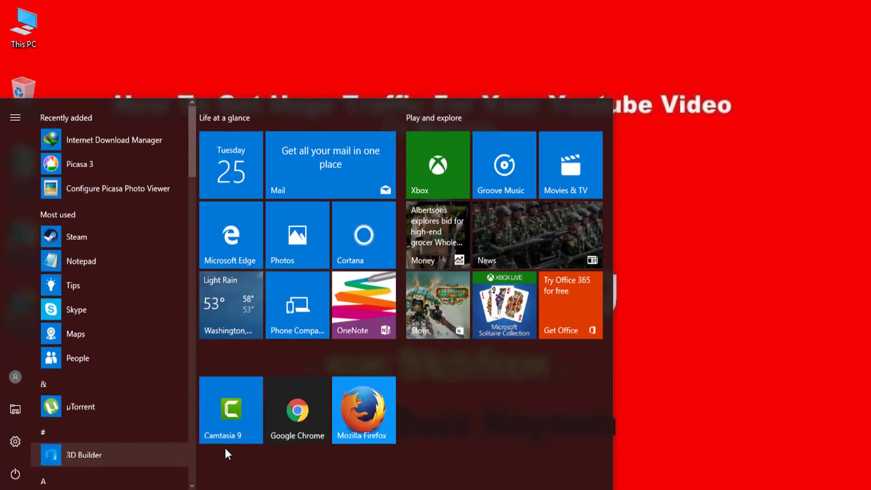
click(282, 413)
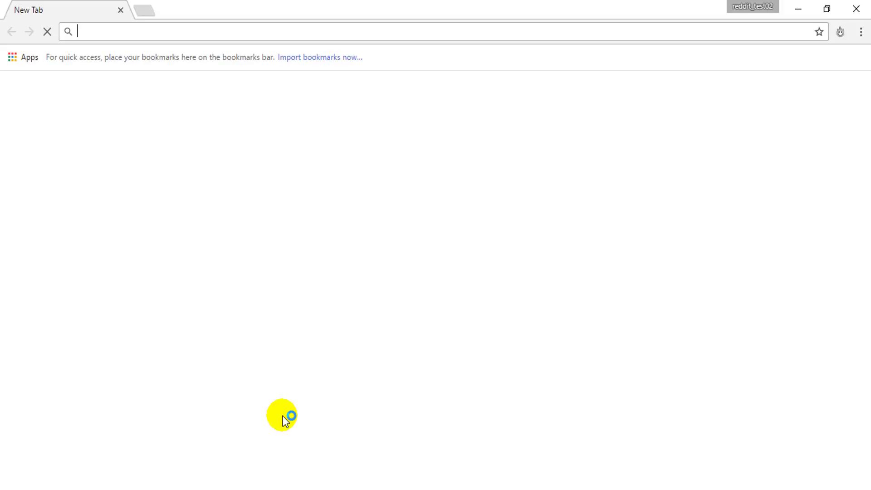
click(752, 6)
click(684, 160)
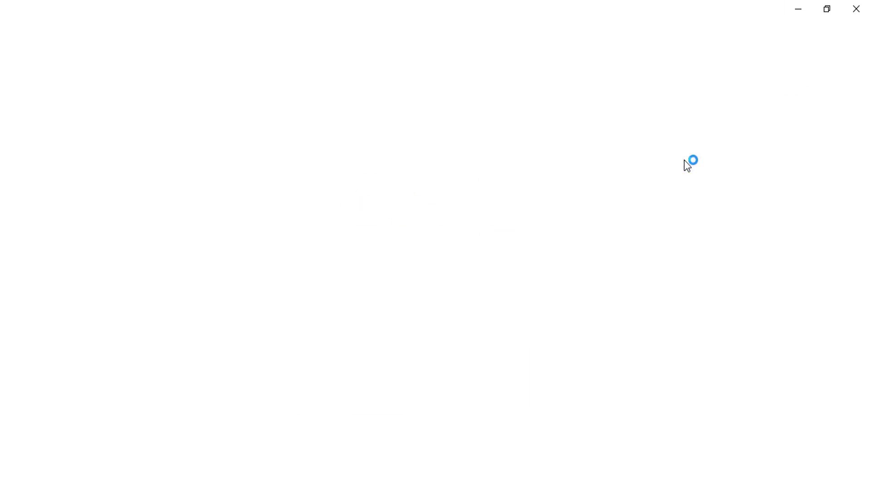